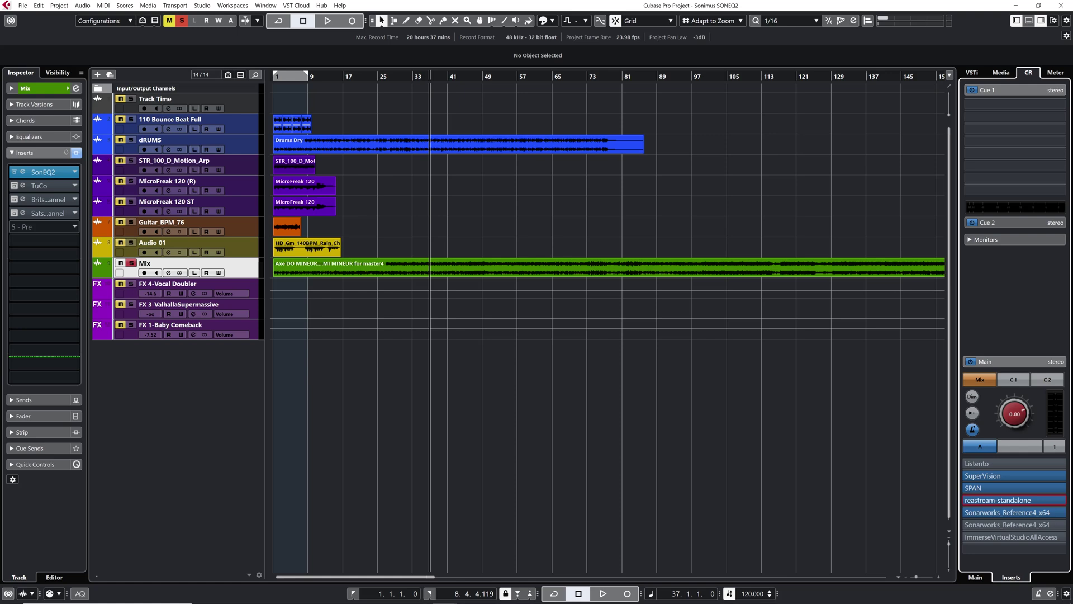
- View the TuCo and BritsonChannel inserts on the Mix track one after the other, closing each plugin window
left_click(23, 185)
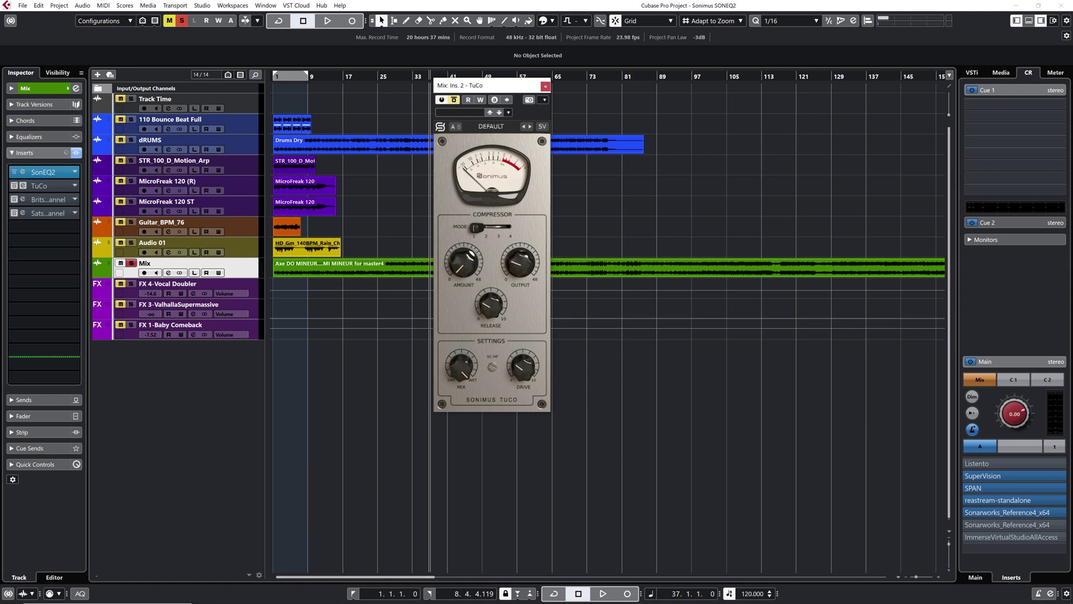
left_click(546, 86)
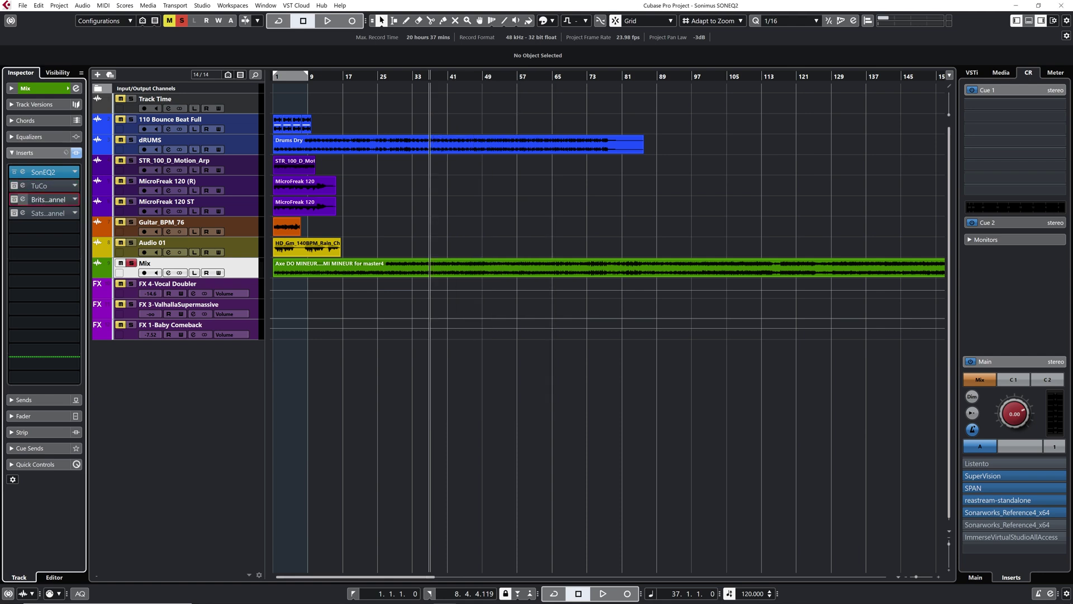
left_click(23, 199)
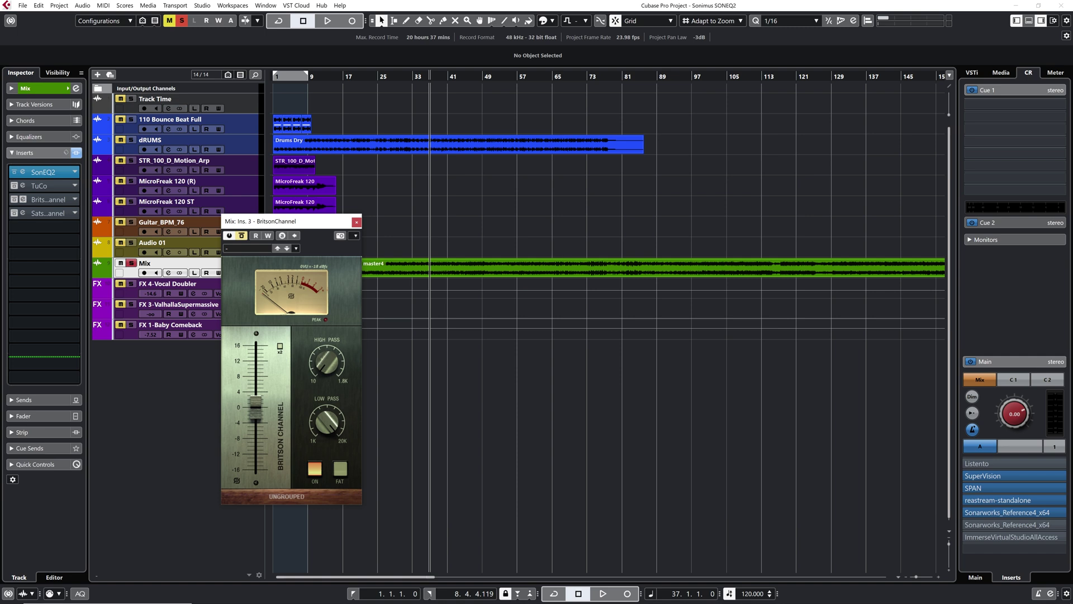
key("Escape")
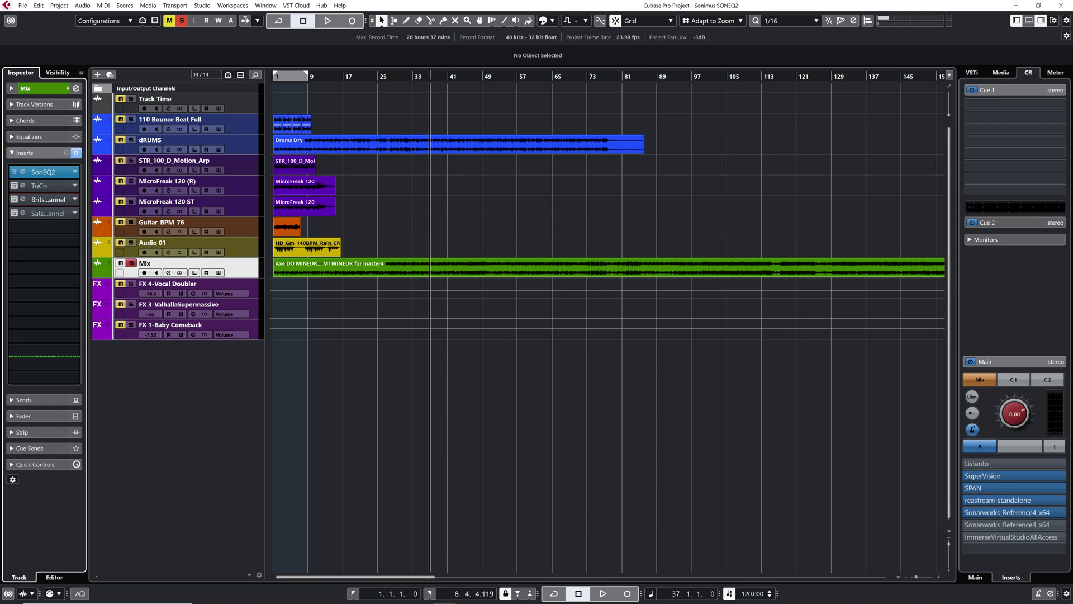
- Open the SonEQ2 insert on the Mix track, try the Low band's gain knobs at zero and 0.5 dB, and set its frequency to 60 Hz
left_click(43, 172)
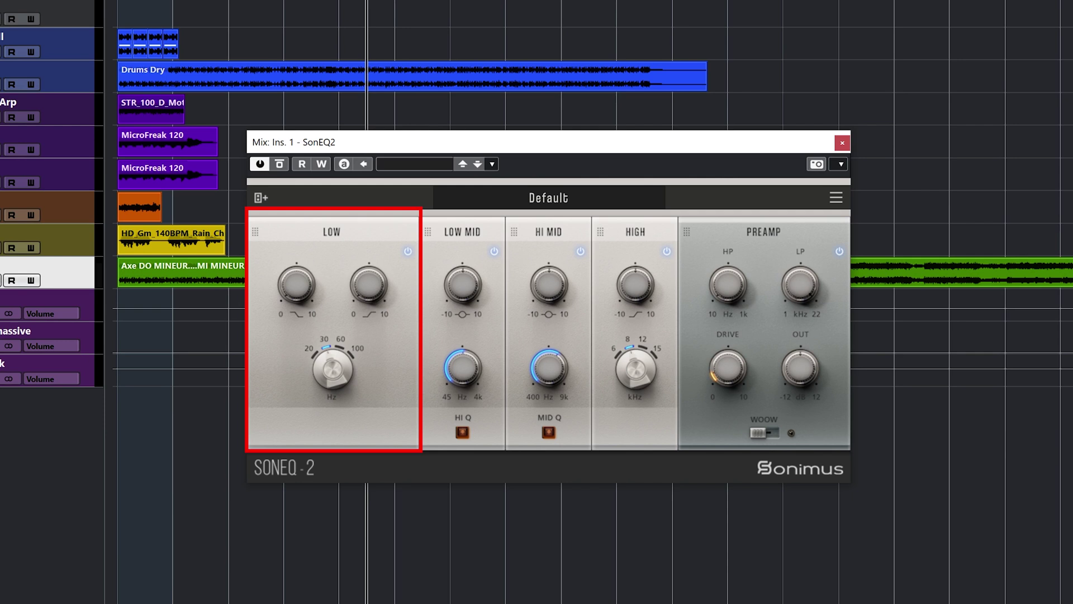
mouse_move(254, 231)
left_mouse_down()
mouse_move(758, 213)
mouse_move(247, 222)
left_mouse_up()
mouse_move(296, 285)
left_mouse_down()
mouse_move(296, 246)
mouse_move(296, 280)
left_mouse_up()
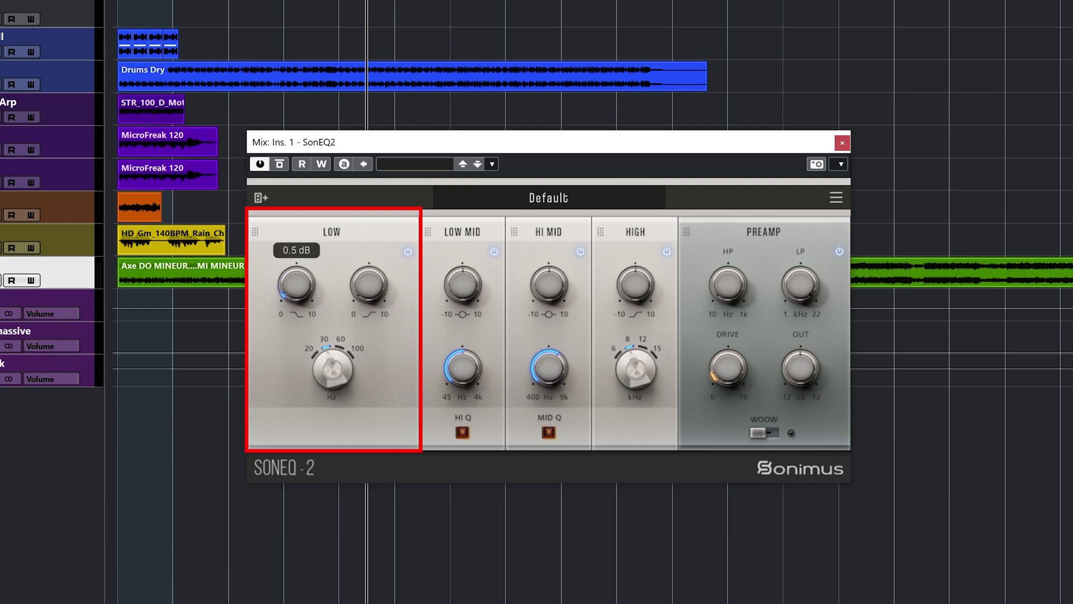
mouse_move(369, 285)
left_mouse_down()
mouse_move(369, 199)
mouse_move(369, 286)
left_mouse_up()
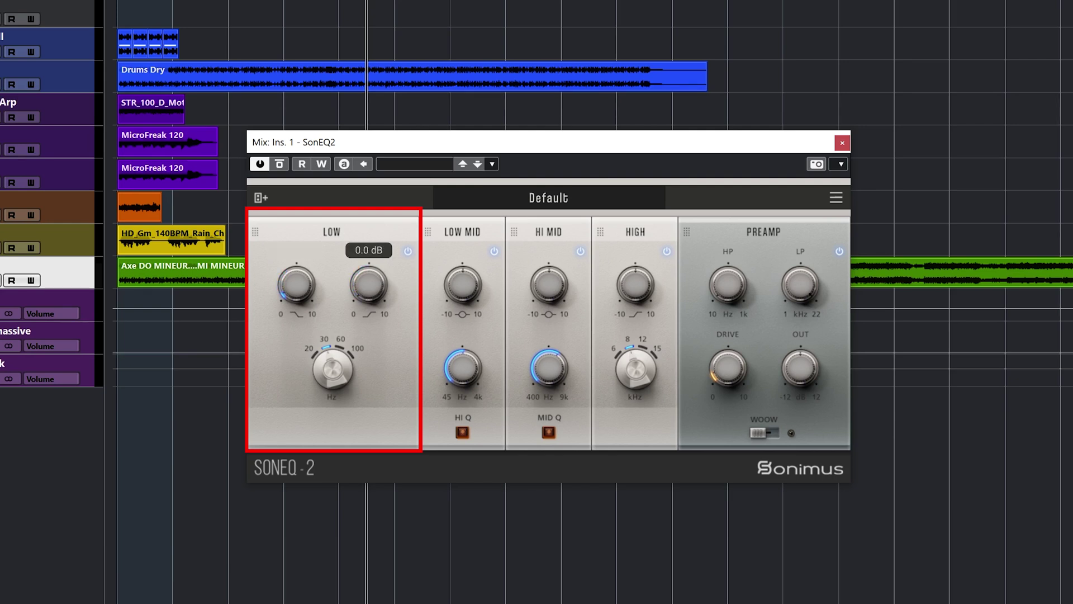
left_click_drag(296, 285, 296, 291)
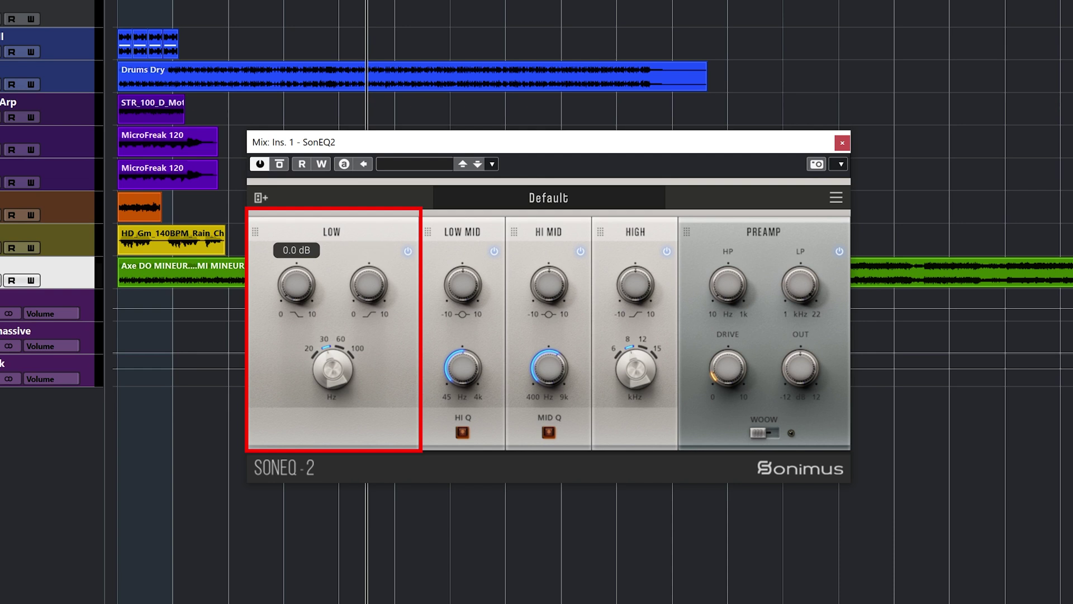
mouse_move(332, 369)
left_mouse_down()
mouse_move(332, 356)
mouse_move(331, 373)
left_mouse_up()
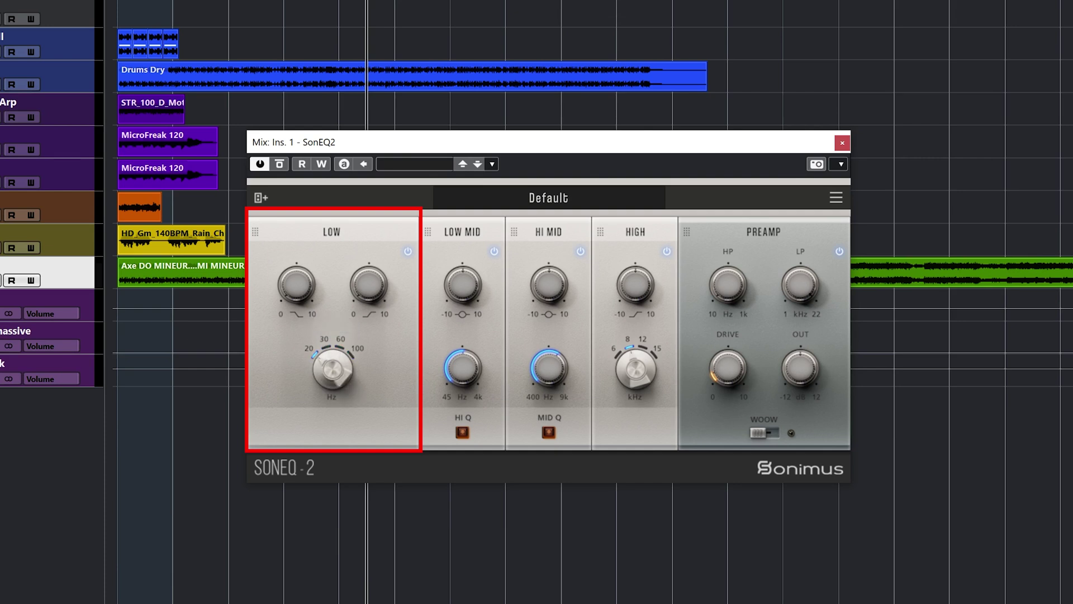
left_click_drag(331, 373, 332, 361)
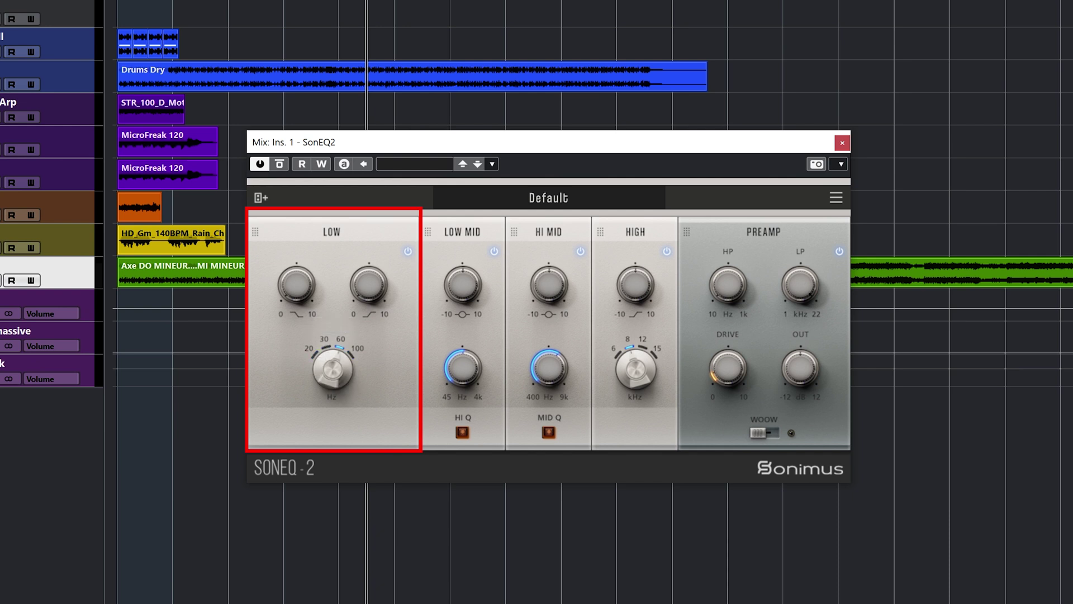
- Try the Low band's boost at 2.6 dB together with its cut knob, and reset both to zero
left_click_drag(297, 284, 296, 277)
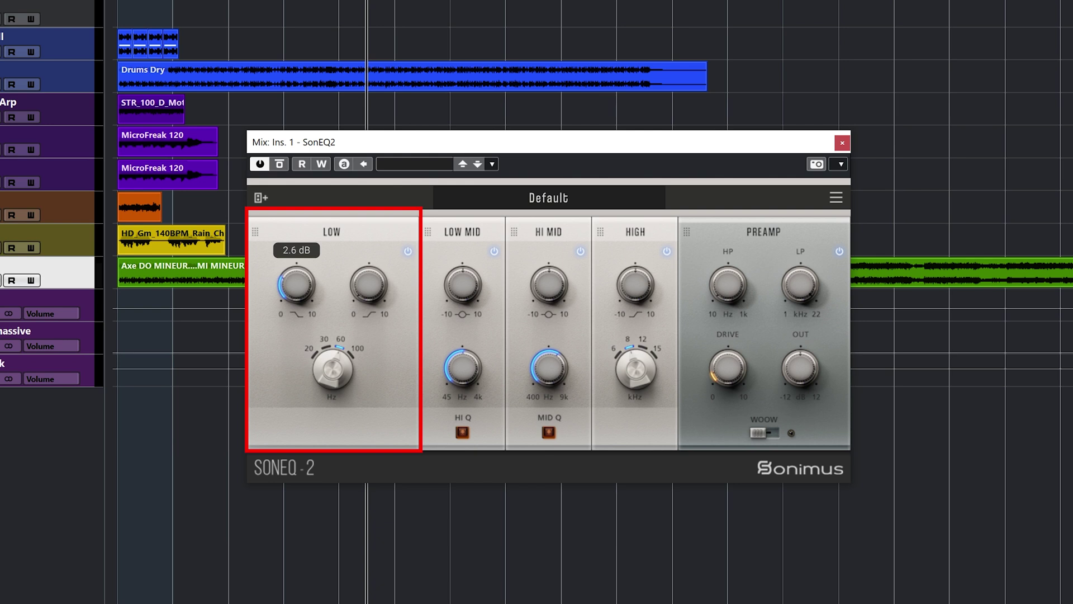
left_click_drag(368, 284, 369, 277)
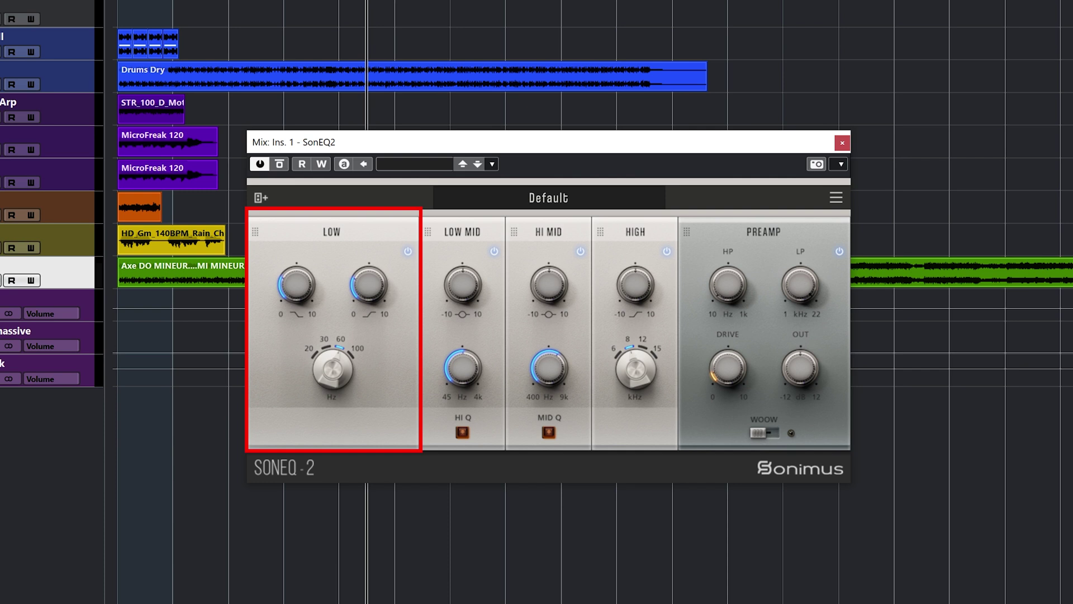
double_click(369, 285)
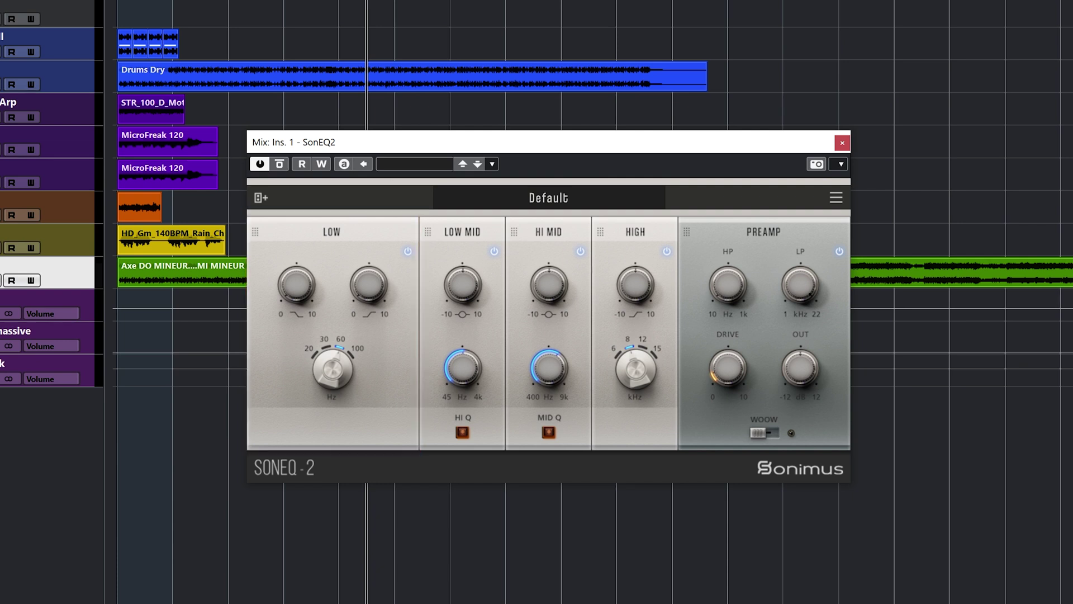
- Set the Low Mid band's gain to -5.2 dB and try out its 45 to 4000 Hz frequency range and Hi Q switch
left_click_drag(463, 285, 463, 316)
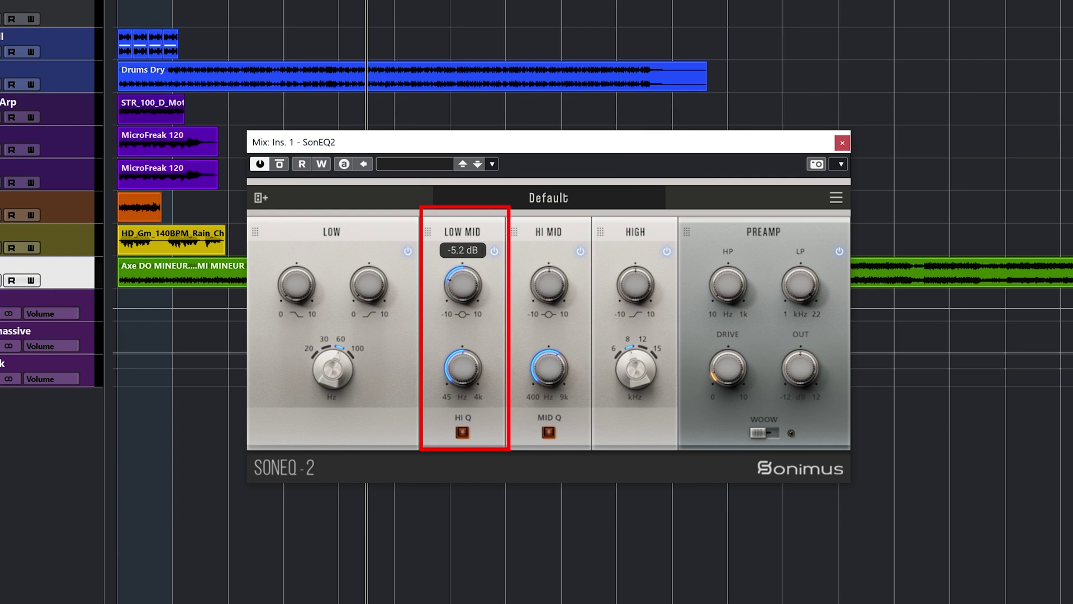
left_click_drag(463, 367, 463, 427)
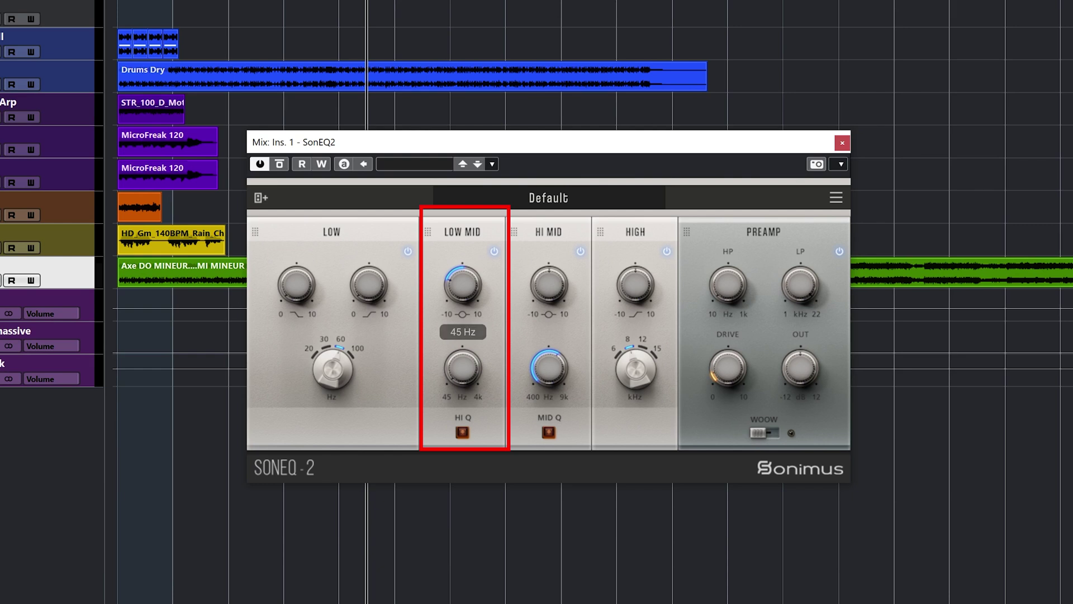
left_click_drag(463, 367, 463, 262)
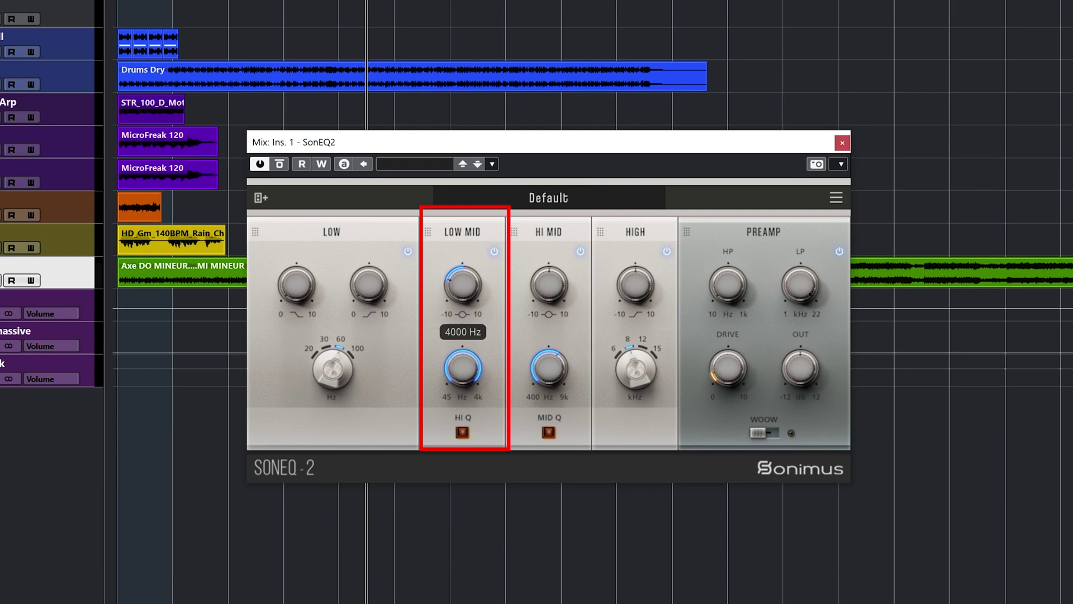
double_click(463, 368)
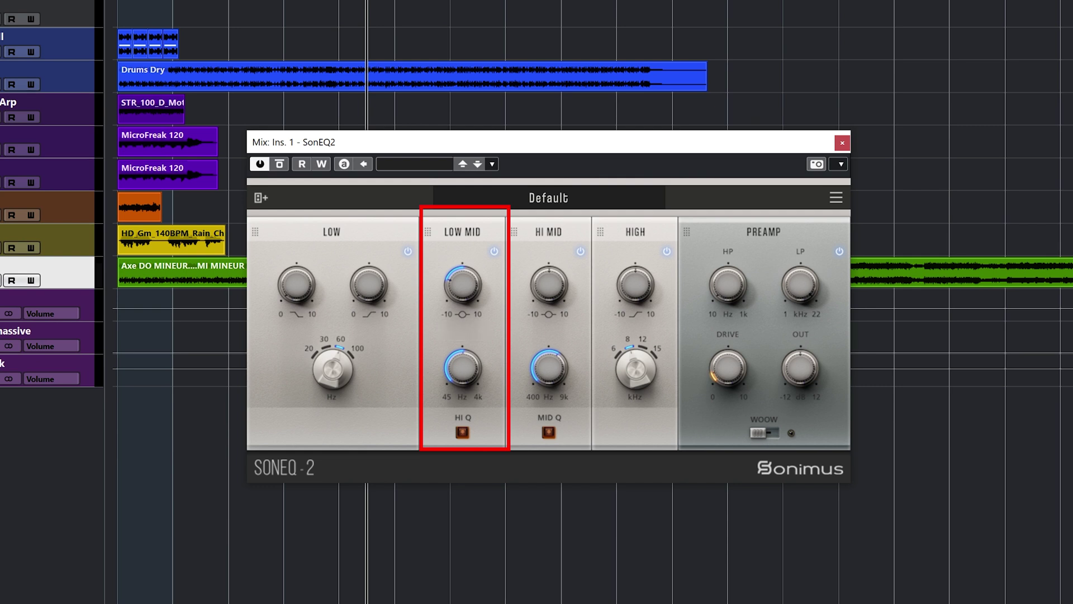
left_click(462, 432)
left_click(462, 432)
- Sweep the Hi Mid band's frequency from 400 Hz up to its 9 kHz maximum and try out its gain
left_click_drag(549, 368, 548, 430)
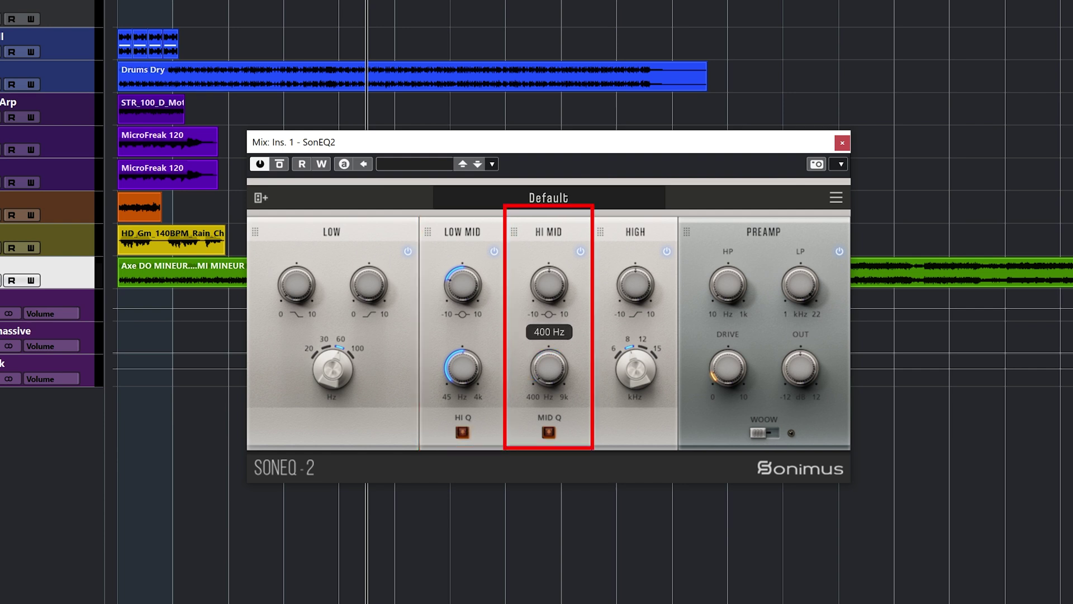
left_click_drag(549, 368, 549, 235)
left_click_drag(549, 285, 549, 385)
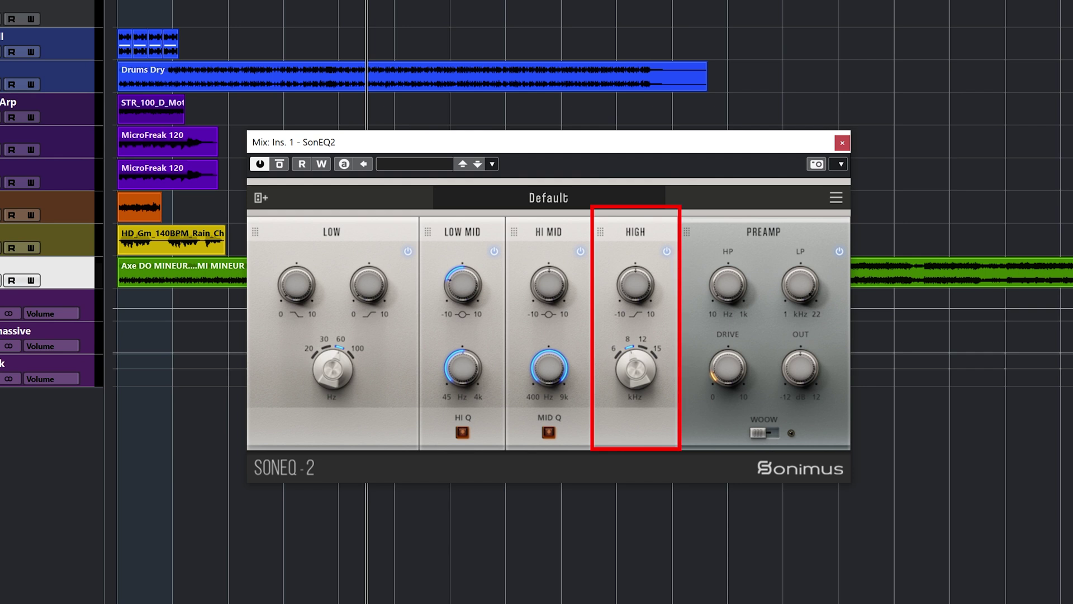
- Try the High band at 15 kHz and set its frequency to 6 kHz
mouse_move(635, 284)
left_mouse_down()
mouse_move(635, 270)
mouse_move(636, 303)
mouse_move(635, 285)
left_mouse_up()
left_click_drag(636, 368, 635, 380)
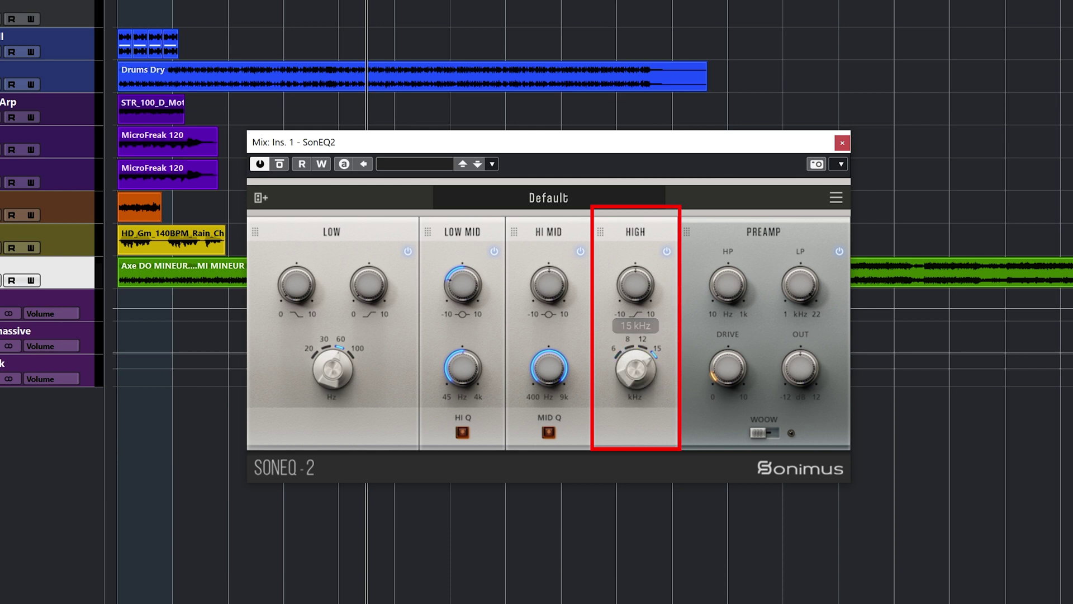
left_click_drag(636, 369, 635, 403)
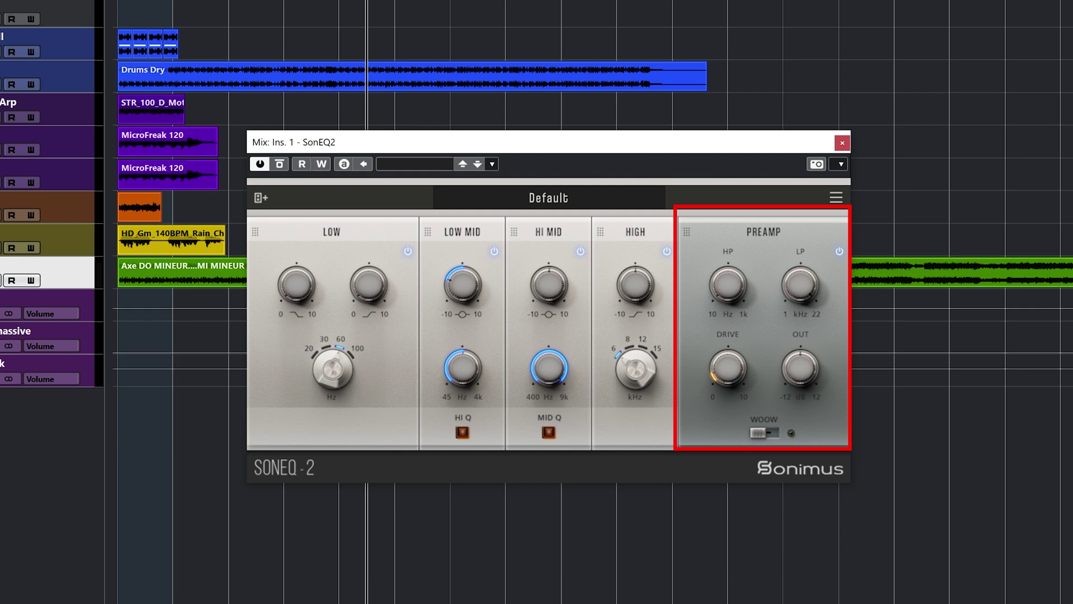
- Try out the Preamp's HP and LP filters, leaving them off, and set its Drive to Off
mouse_move(728, 285)
left_mouse_down()
mouse_move(728, 241)
mouse_move(728, 287)
left_mouse_up()
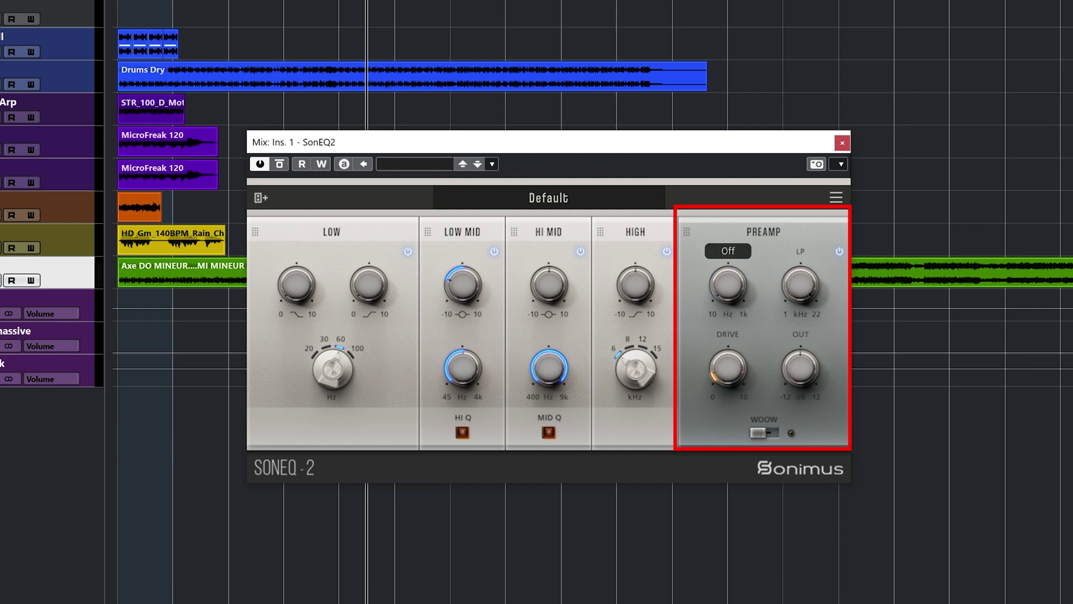
mouse_move(800, 285)
left_mouse_down()
mouse_move(801, 330)
mouse_move(800, 284)
left_mouse_up()
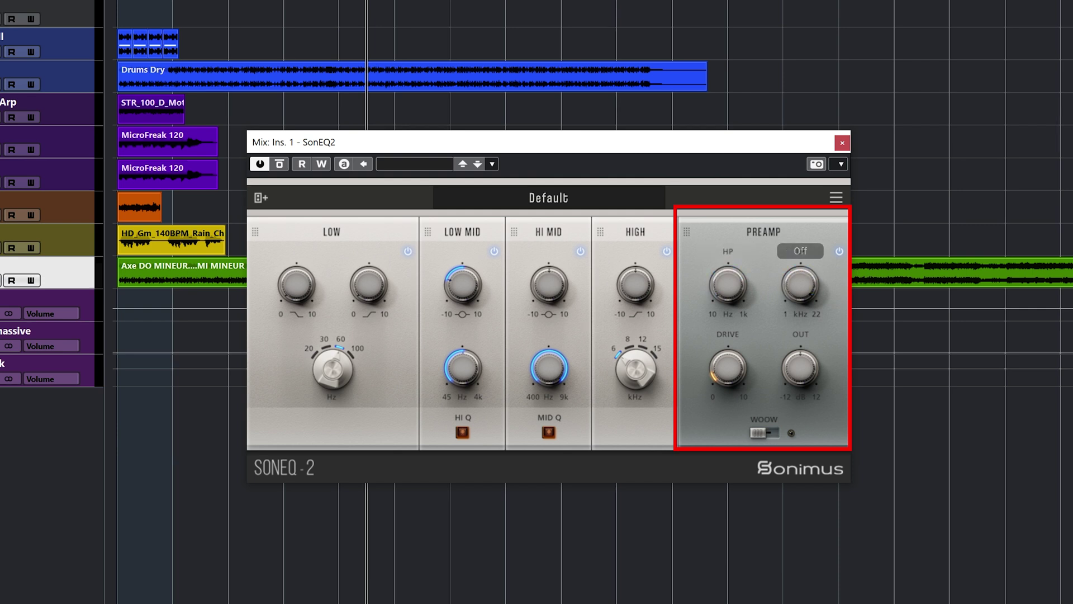
mouse_move(728, 368)
left_mouse_down()
mouse_move(728, 314)
mouse_move(728, 369)
left_mouse_up()
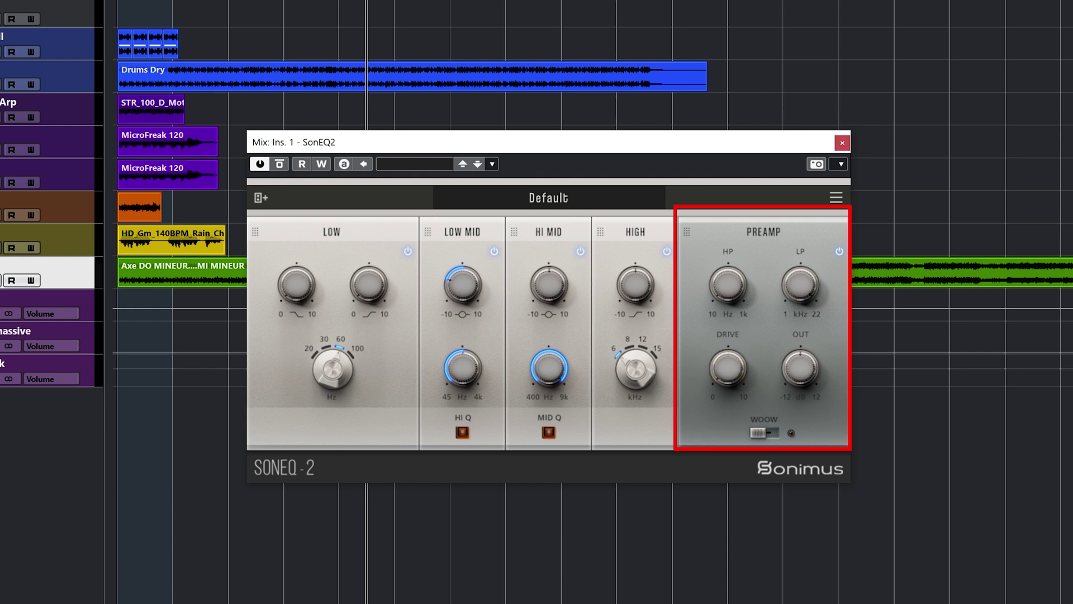
mouse_move(728, 368)
left_mouse_down()
mouse_move(728, 304)
mouse_move(728, 369)
left_mouse_up()
mouse_move(728, 368)
left_mouse_down()
mouse_move(728, 330)
mouse_move(728, 369)
mouse_move(727, 352)
left_mouse_up()
double_click(728, 368)
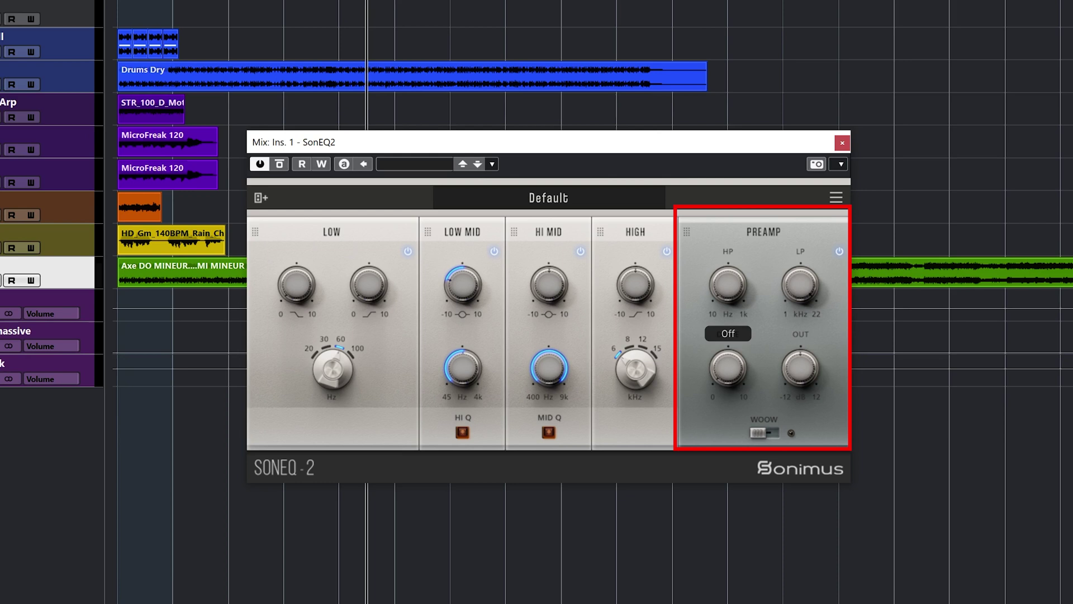
- Try a lower Preamp output level and the WOOW switch, resetting the output and switching WOOW off again
left_click_drag(800, 368, 800, 391)
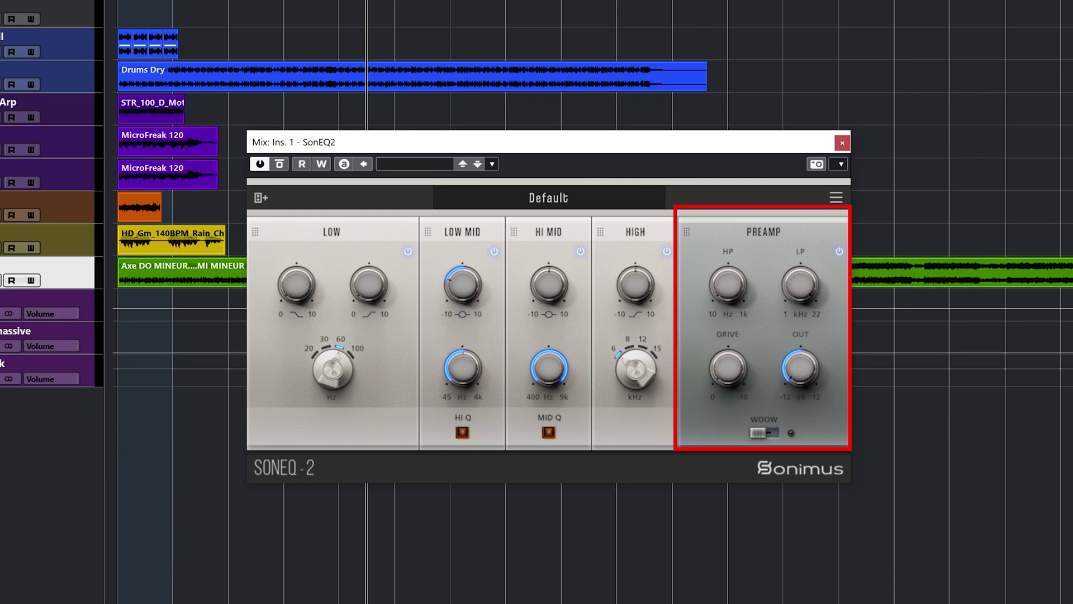
double_click(801, 368)
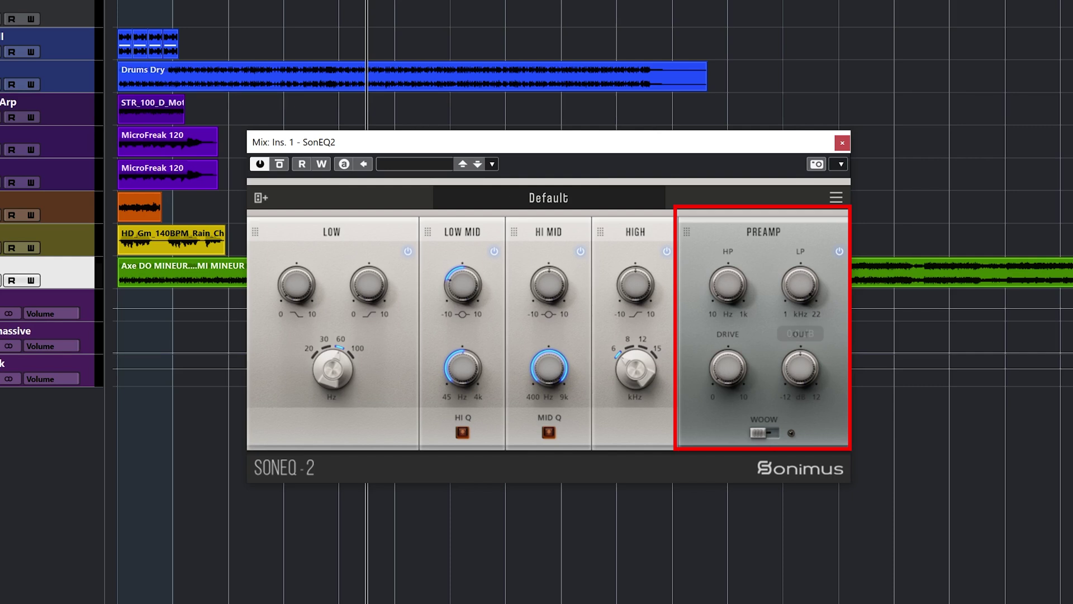
left_click(764, 433)
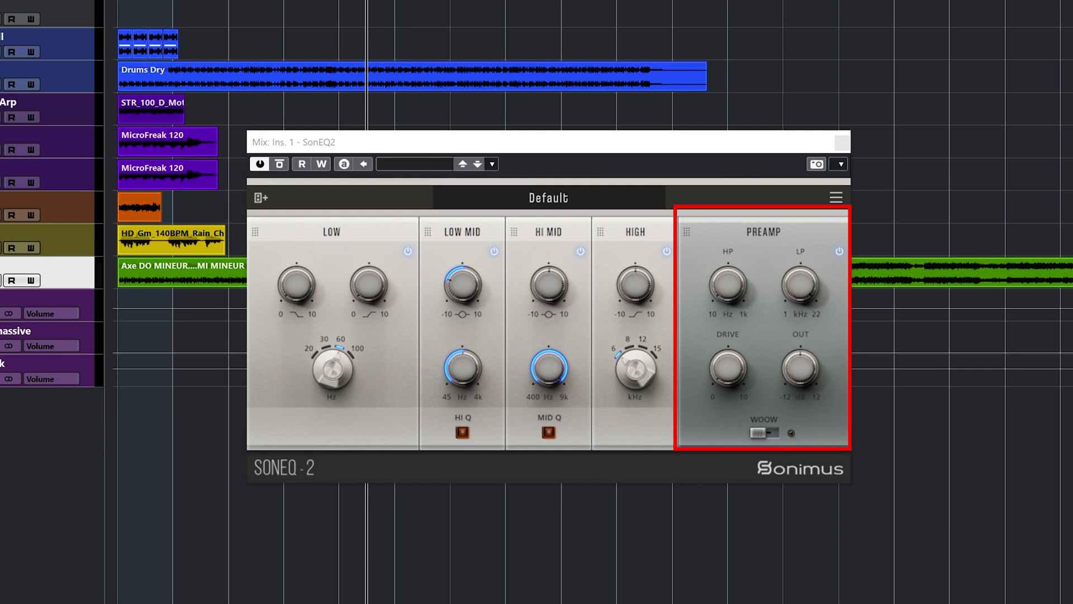
left_click(765, 433)
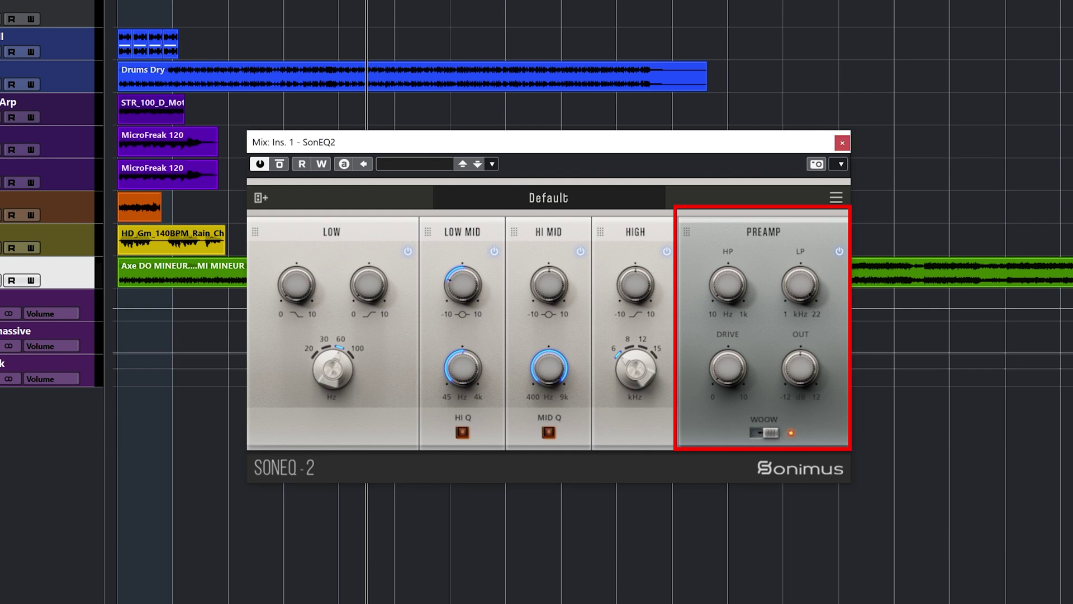
left_click(765, 433)
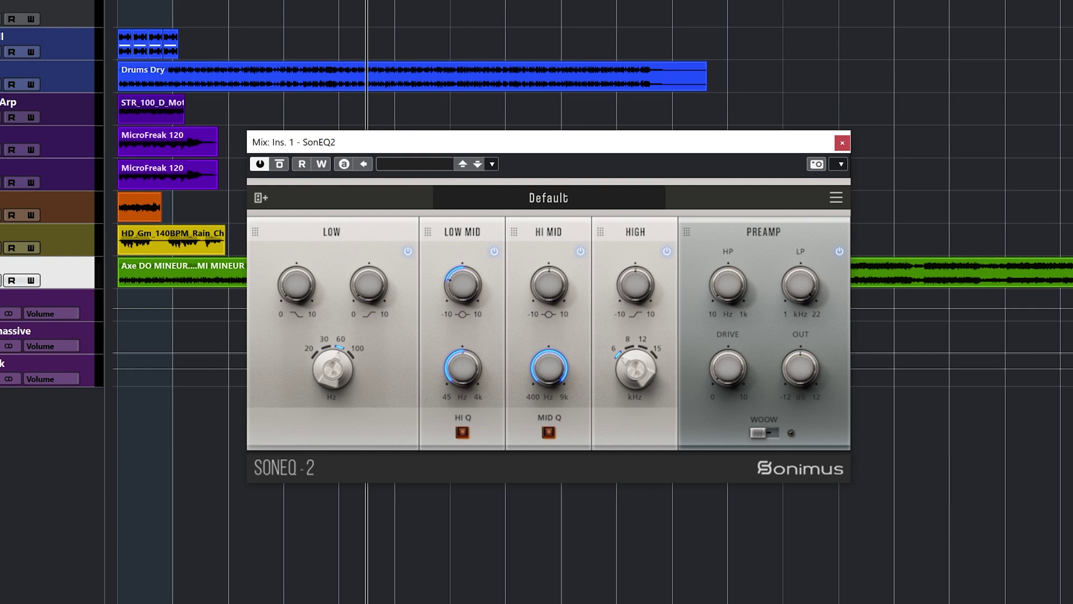
- Rearrange the modules into the order Preamp, Low Mid, High, Hi Mid, Low
left_click_drag(687, 232, 313, 232)
left_click_drag(427, 232, 566, 237)
left_click_drag(773, 232, 539, 251)
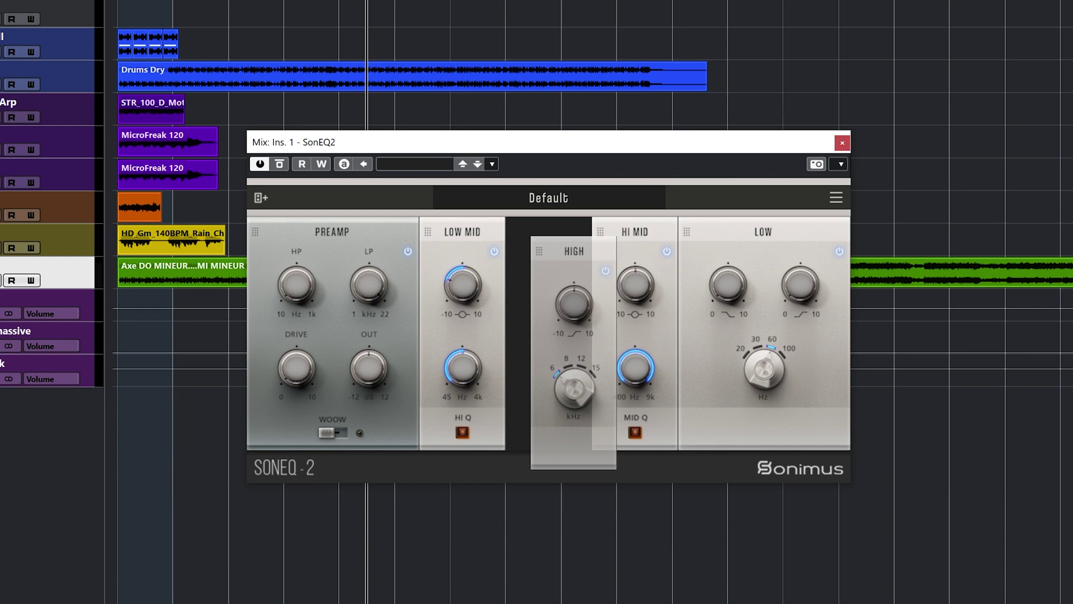
- Restore the module order to Low, Low Mid, Hi Mid, High, Preamp
left_click_drag(254, 231, 697, 233)
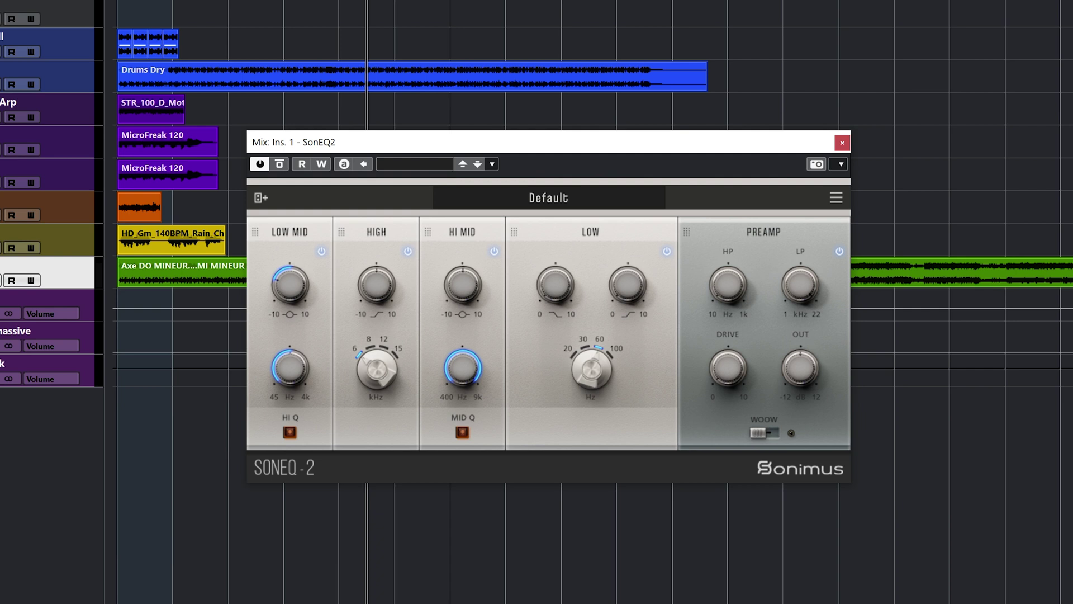
left_click_drag(514, 231, 234, 239)
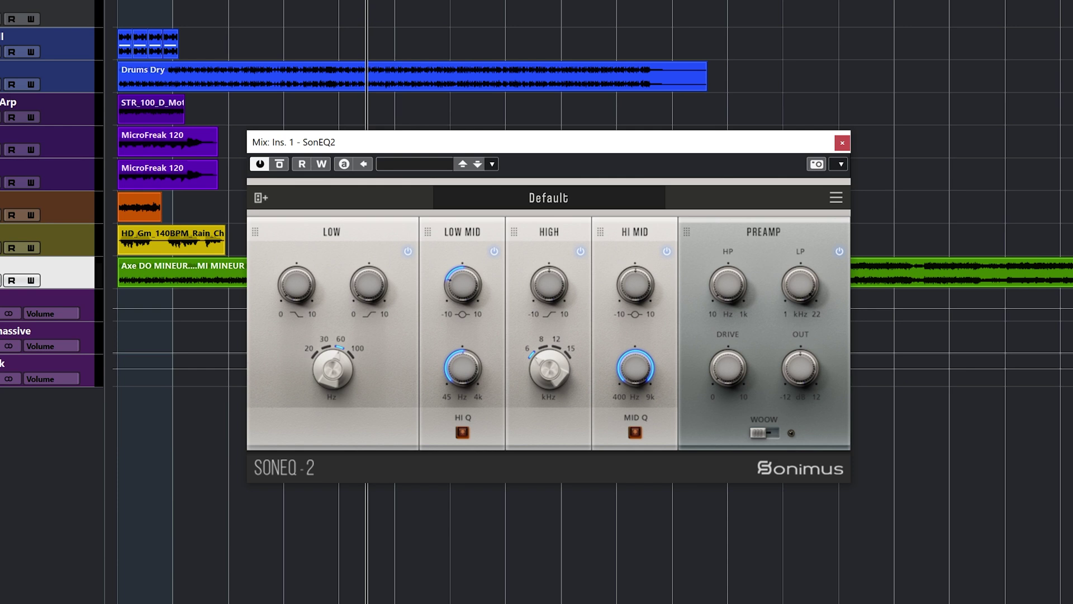
left_click_drag(600, 232, 514, 233)
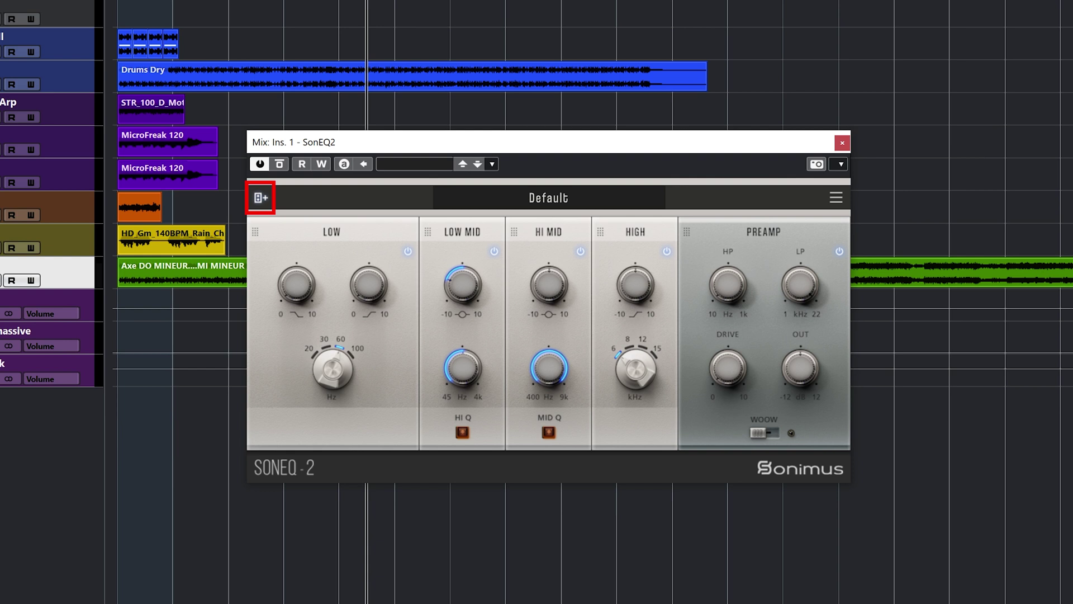
- Add a second Preamp and a second Low Mid module, placing the new Low Mid directly after the existing one
left_click(260, 197)
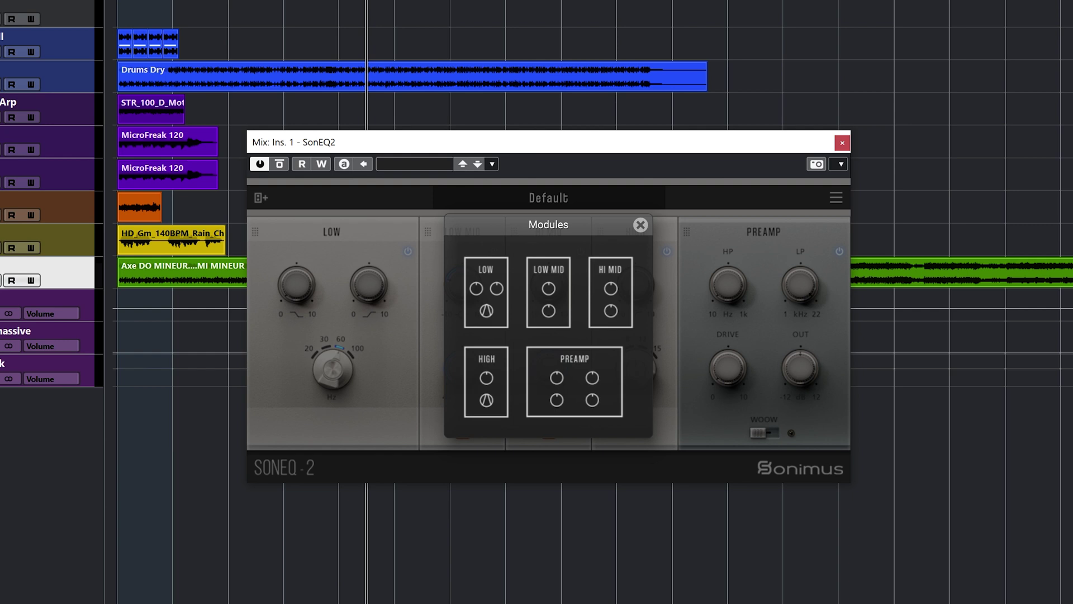
left_click(618, 354)
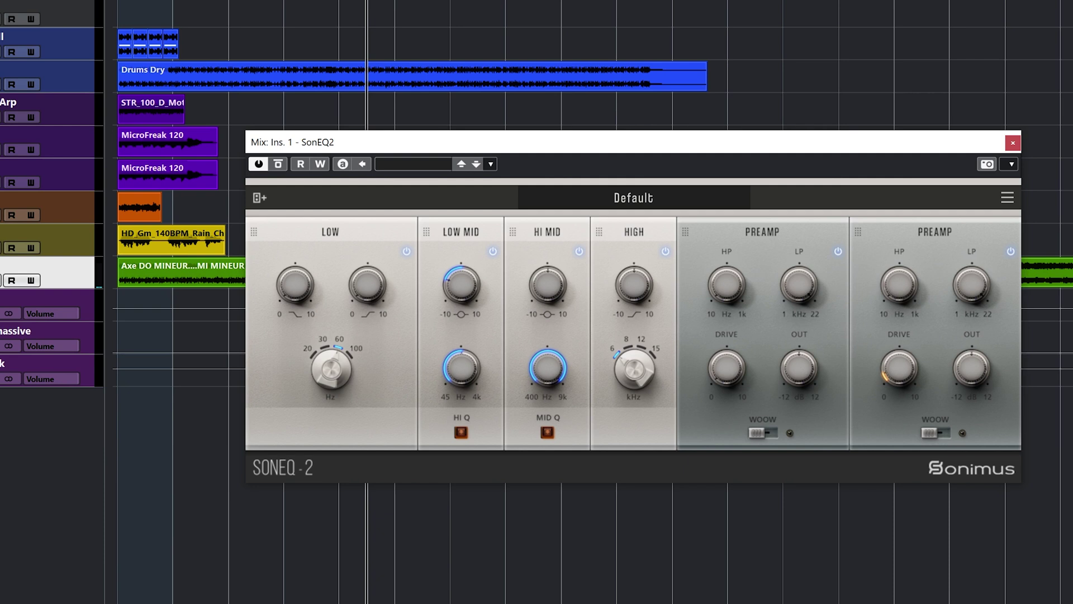
left_click(260, 197)
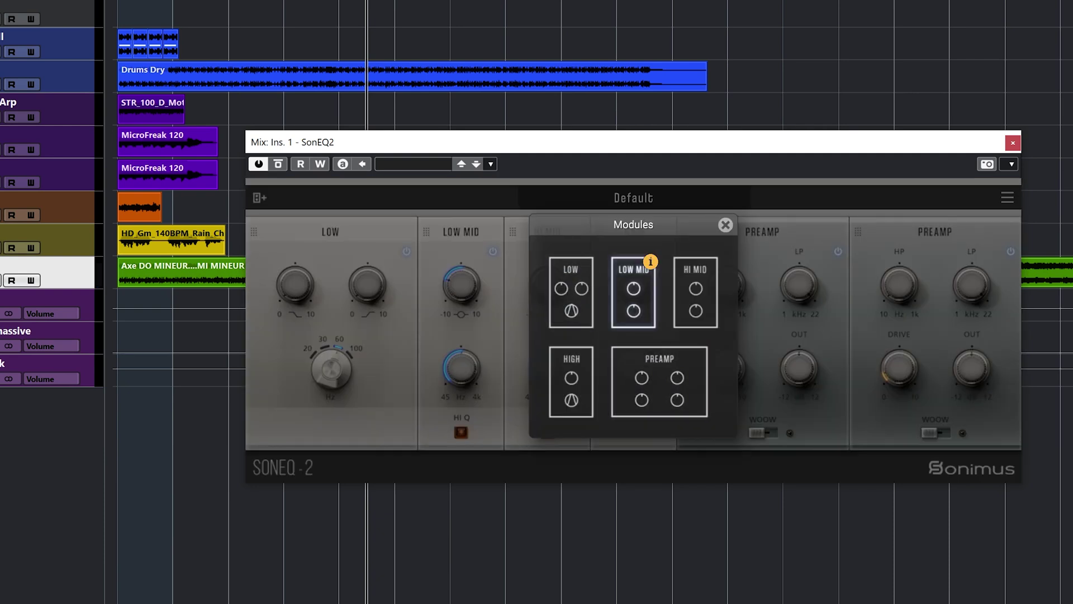
left_click(634, 290)
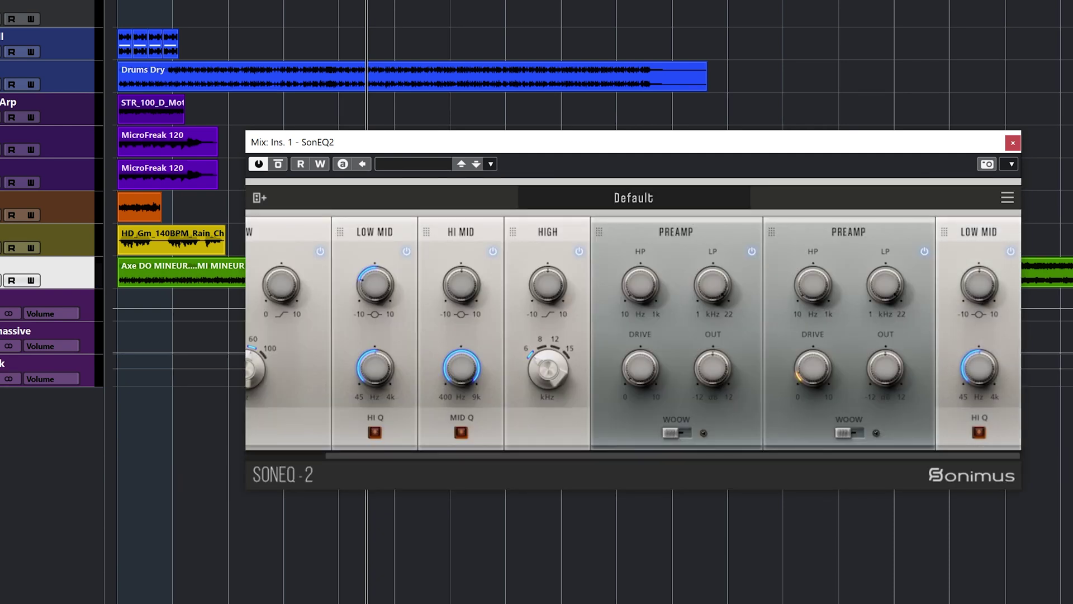
left_click_drag(979, 231, 451, 240)
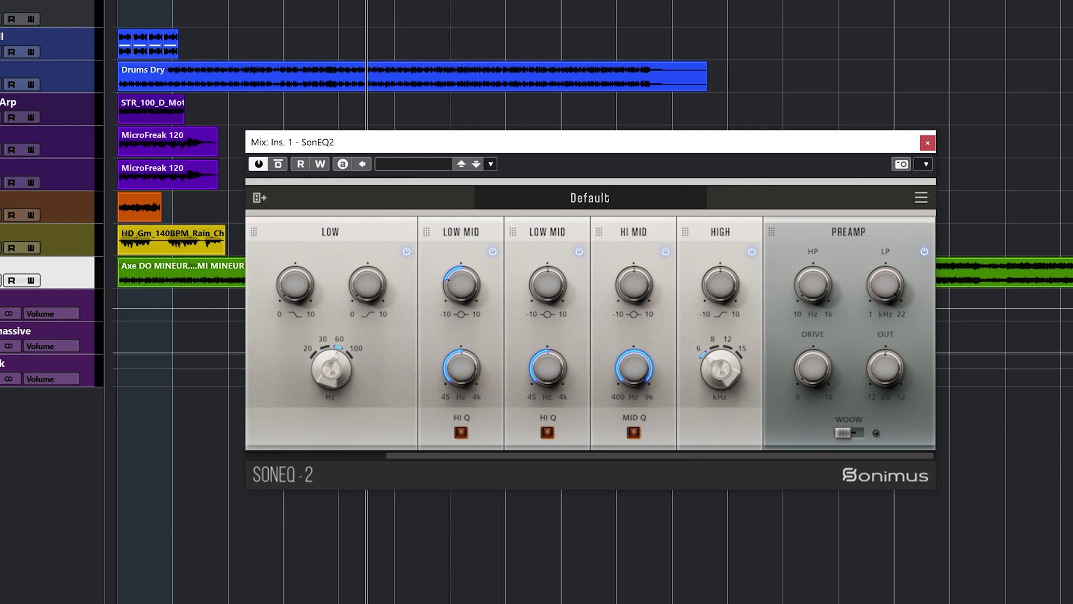
- Load the saved EQ1 preset and view its complete module chain, including the bypassed Preamp
left_click(590, 198)
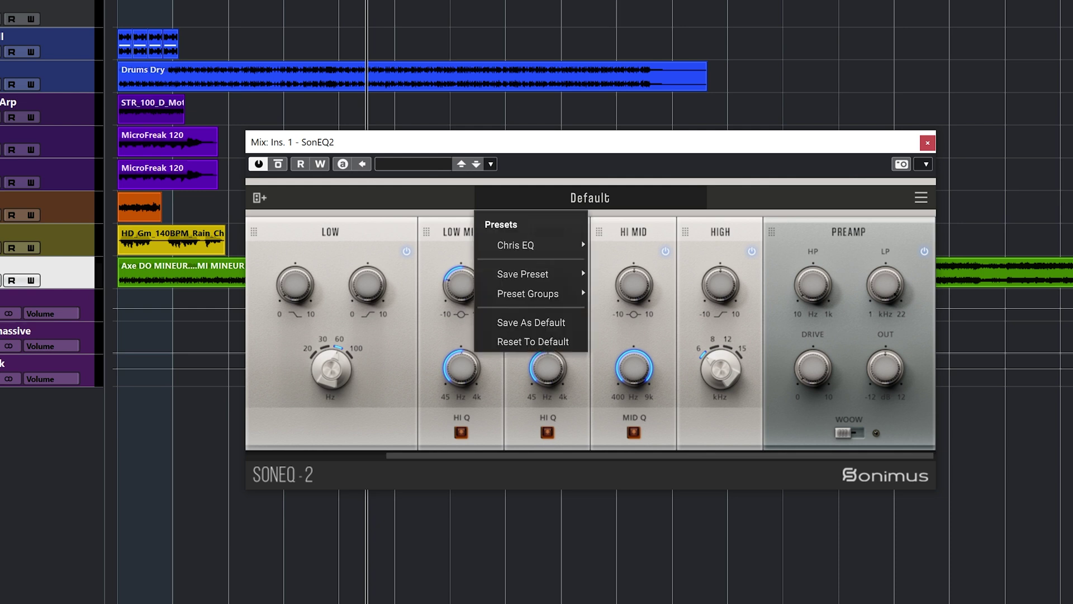
mouse_move(531, 245)
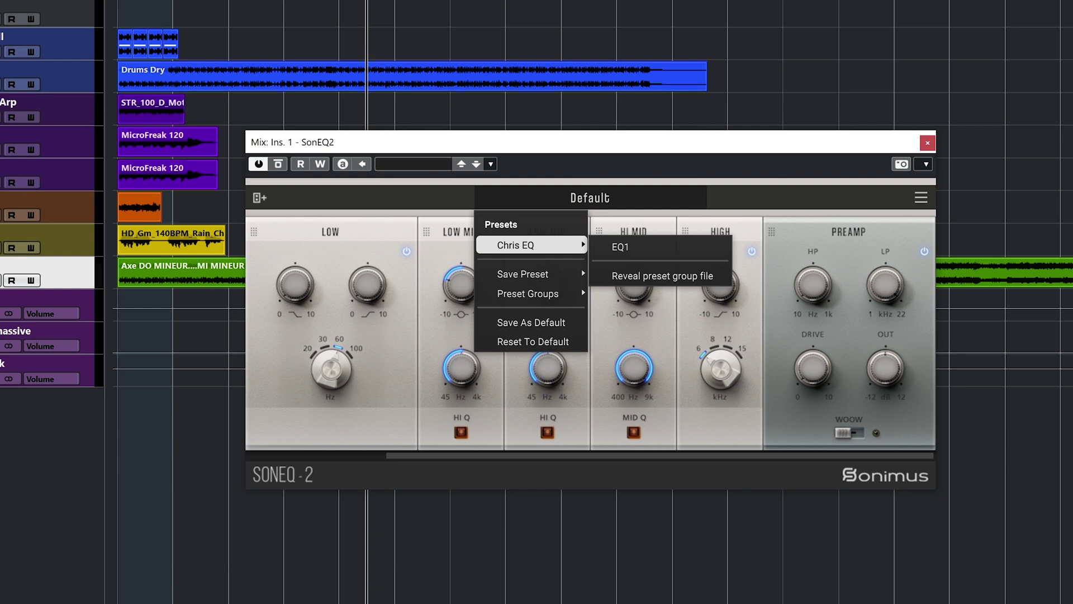
left_click(621, 247)
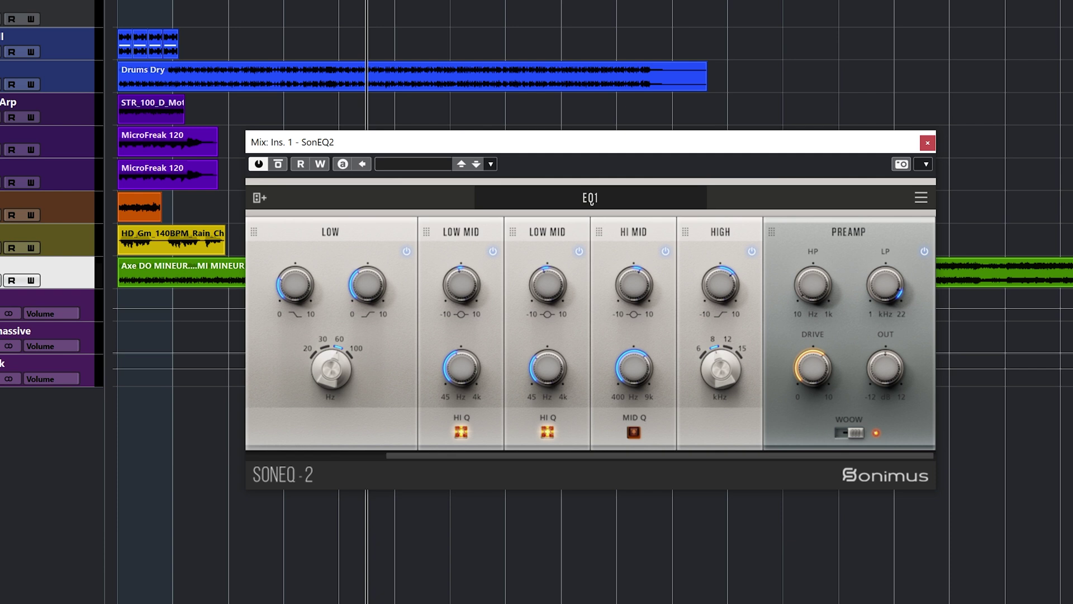
scroll(590, 333, "left", 3)
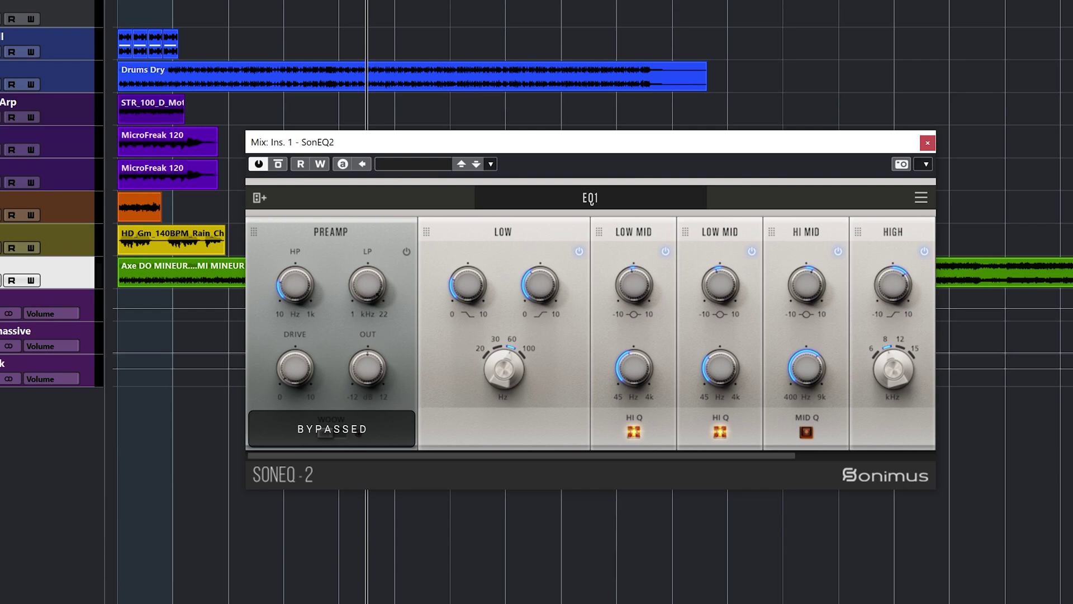
- Check the plug-in options, and try the first Low Mid's frequency and gain knobs with the control values shown
left_click(921, 198)
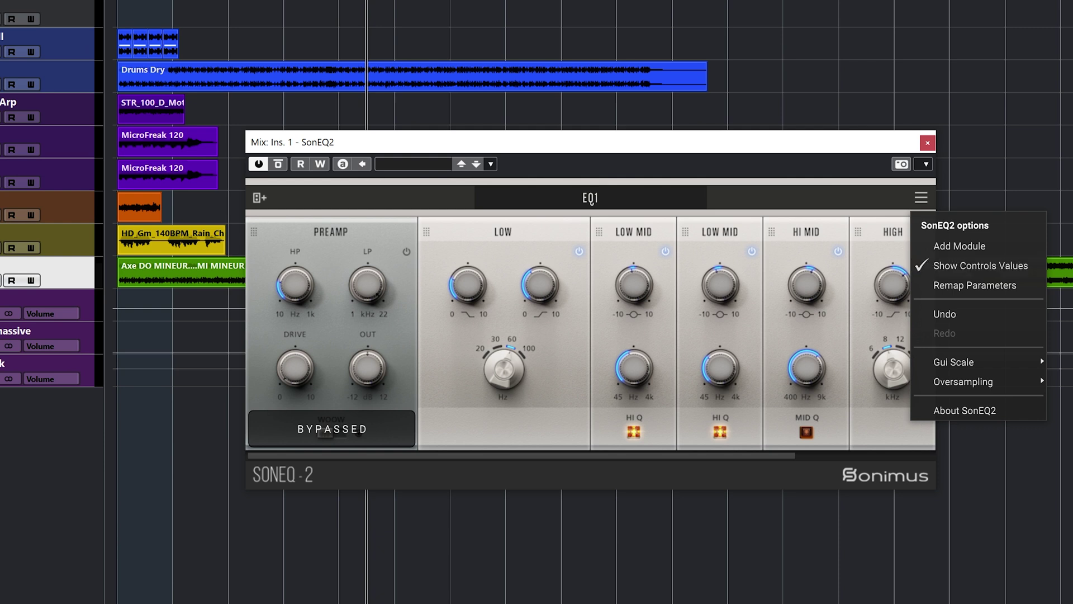
key("Escape")
mouse_move(635, 369)
left_mouse_down()
mouse_move(634, 390)
mouse_move(634, 370)
left_mouse_up()
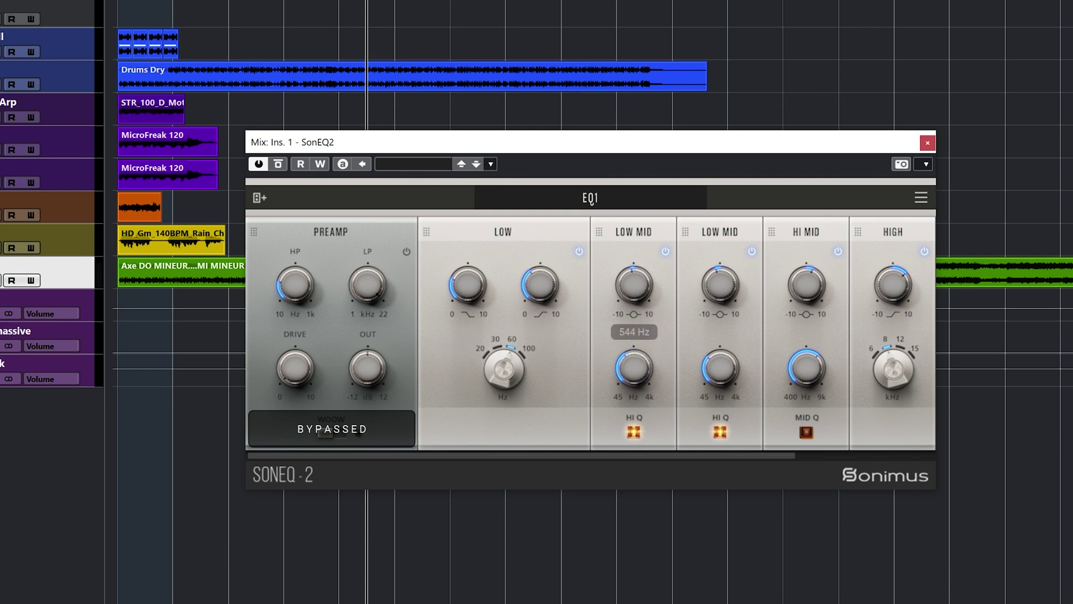
left_click_drag(633, 367, 633, 363)
left_click_drag(634, 285, 633, 278)
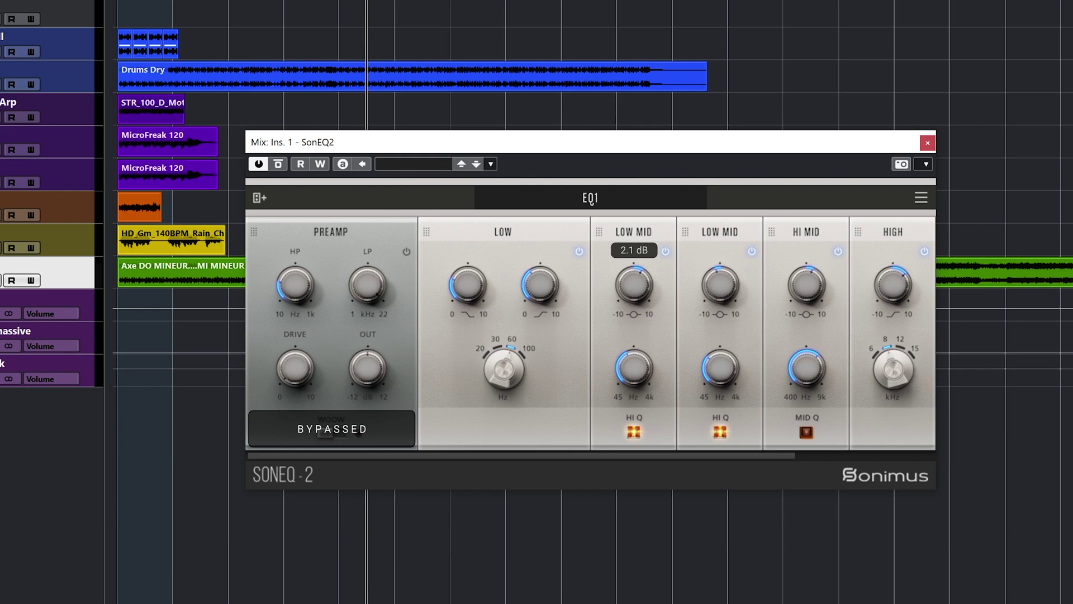
left_click_drag(634, 277, 634, 287)
- Turn off Show Controls Values and test it on the first Low Mid's gain and frequency knobs
left_click(921, 197)
left_click(980, 266)
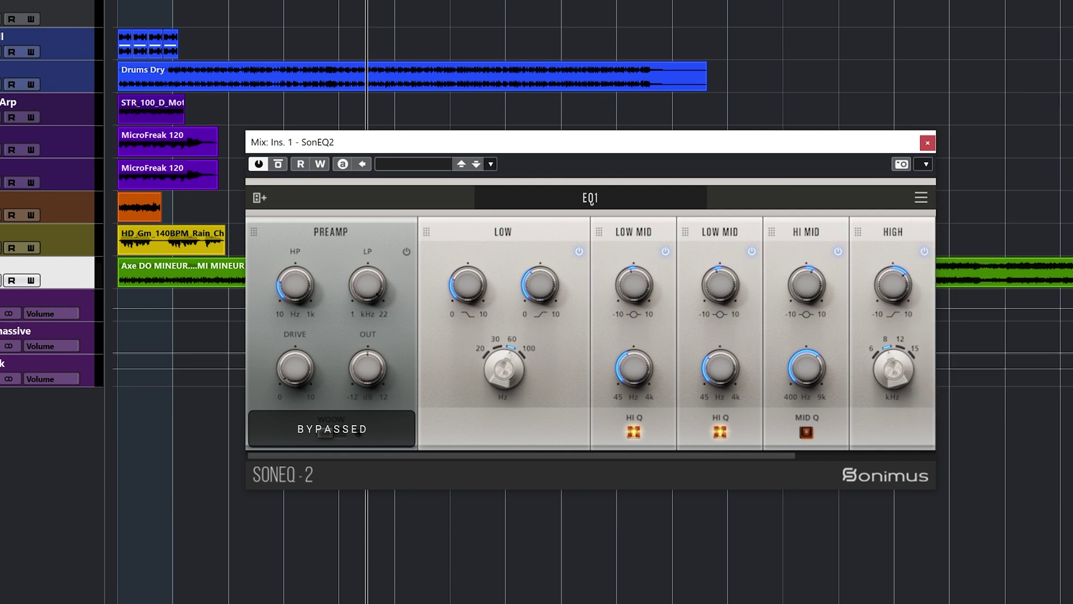
mouse_move(634, 285)
left_mouse_down()
mouse_move(633, 268)
mouse_move(633, 291)
mouse_move(634, 279)
left_mouse_up()
mouse_move(634, 368)
left_mouse_down()
mouse_move(634, 354)
mouse_move(633, 367)
left_mouse_up()
- Set the GUI Scale to 150% and reposition the enlarged plug-in window
left_click(920, 196)
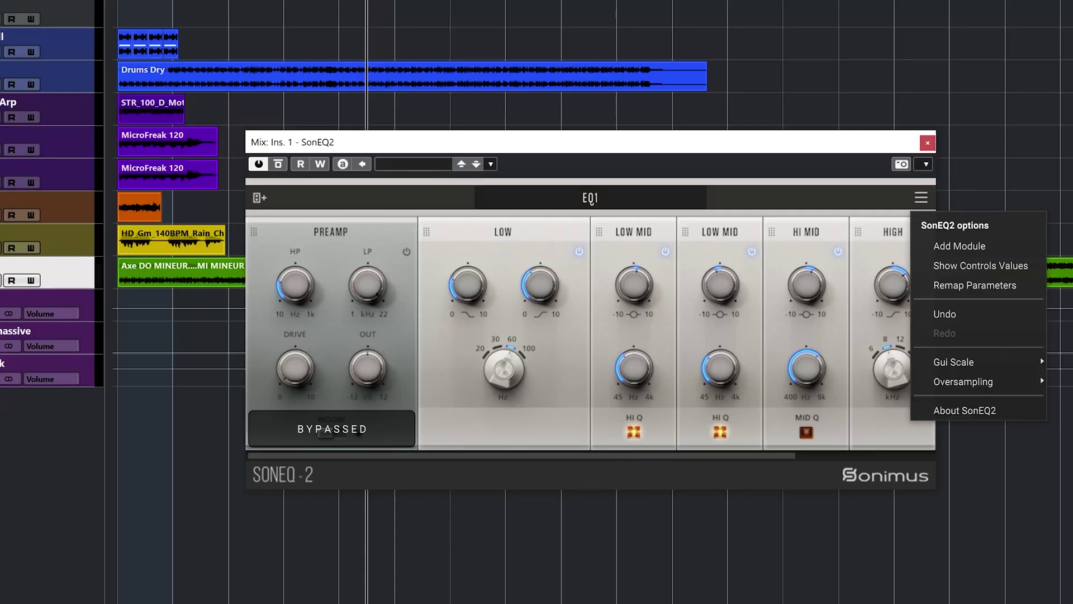
mouse_move(953, 362)
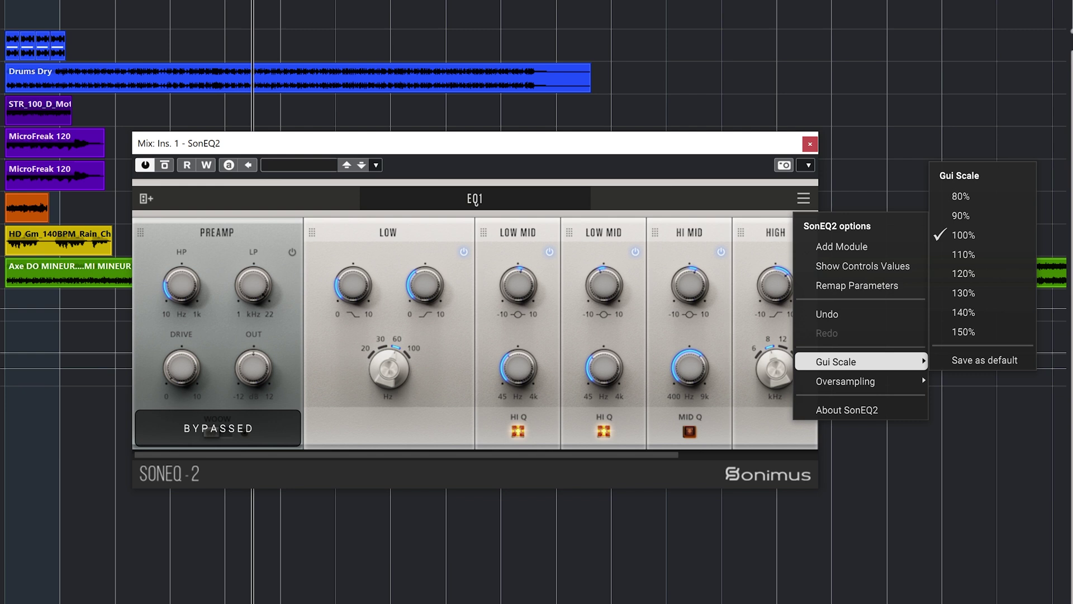
key("Escape")
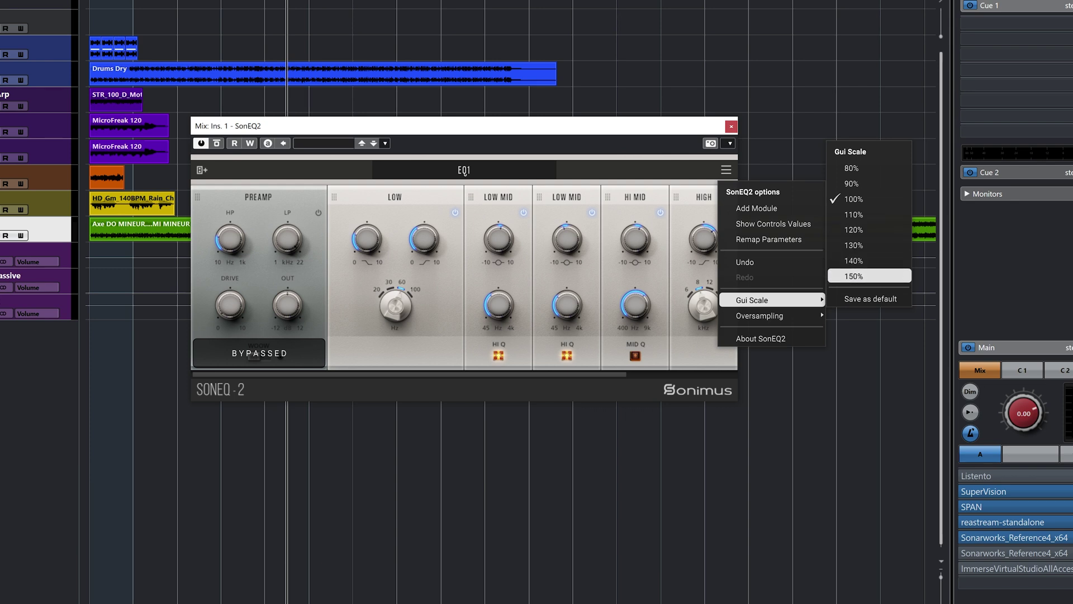
left_click(855, 276)
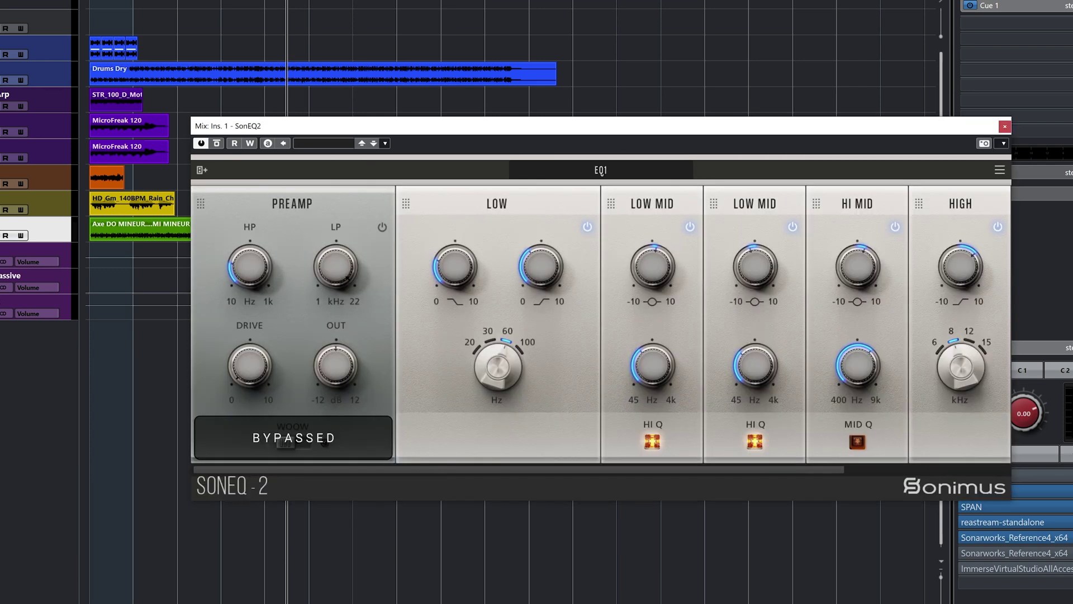
left_click_drag(834, 125, 639, 26)
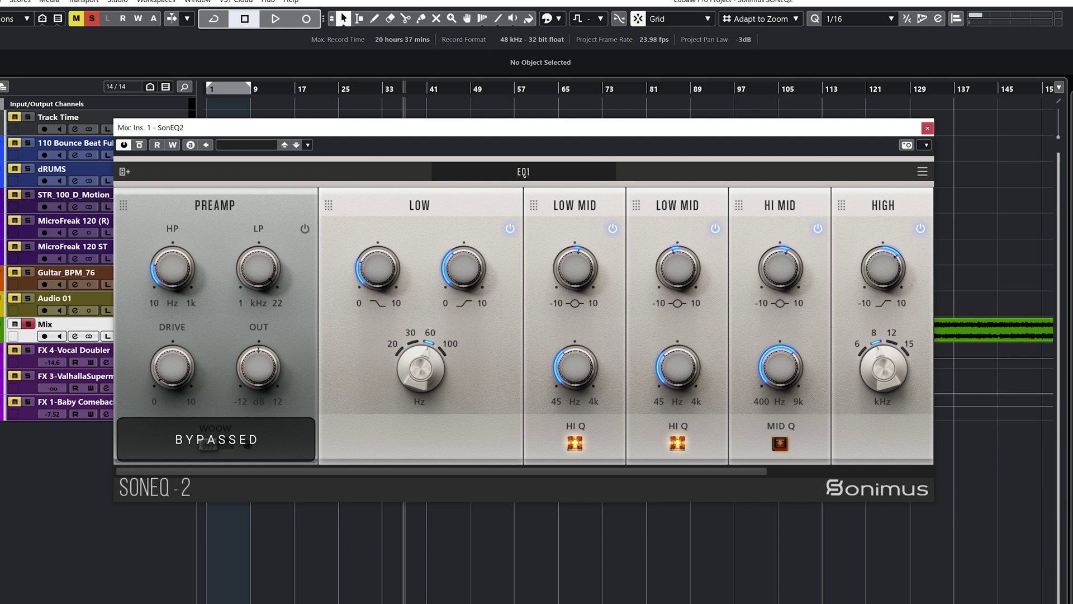
- Open the SonEQ2 options to show the Oversampling entry
left_click(923, 172)
mouse_move(955, 317)
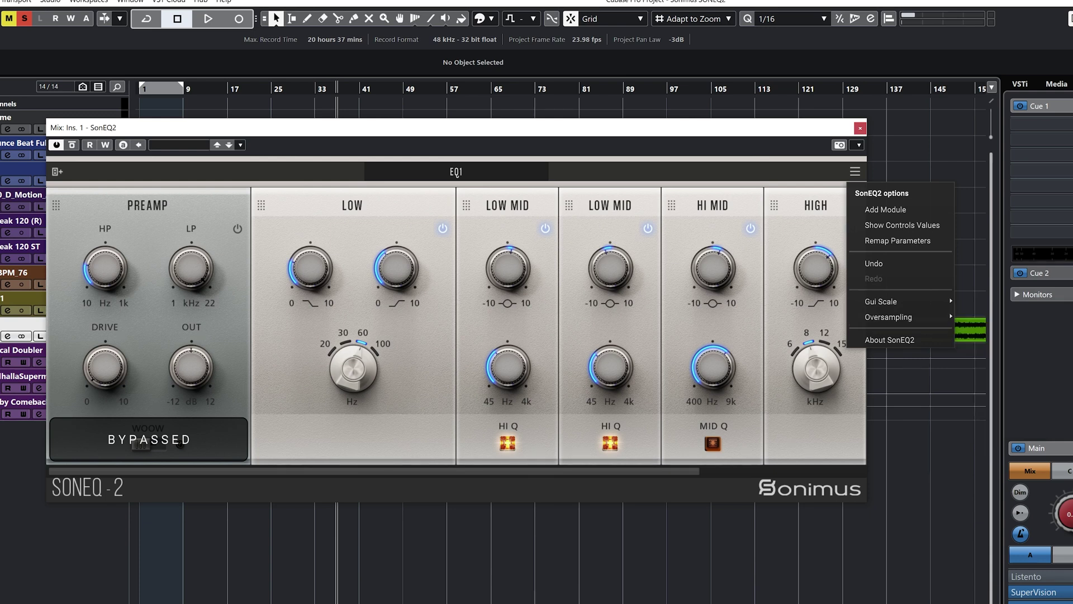
mouse_move(900, 317)
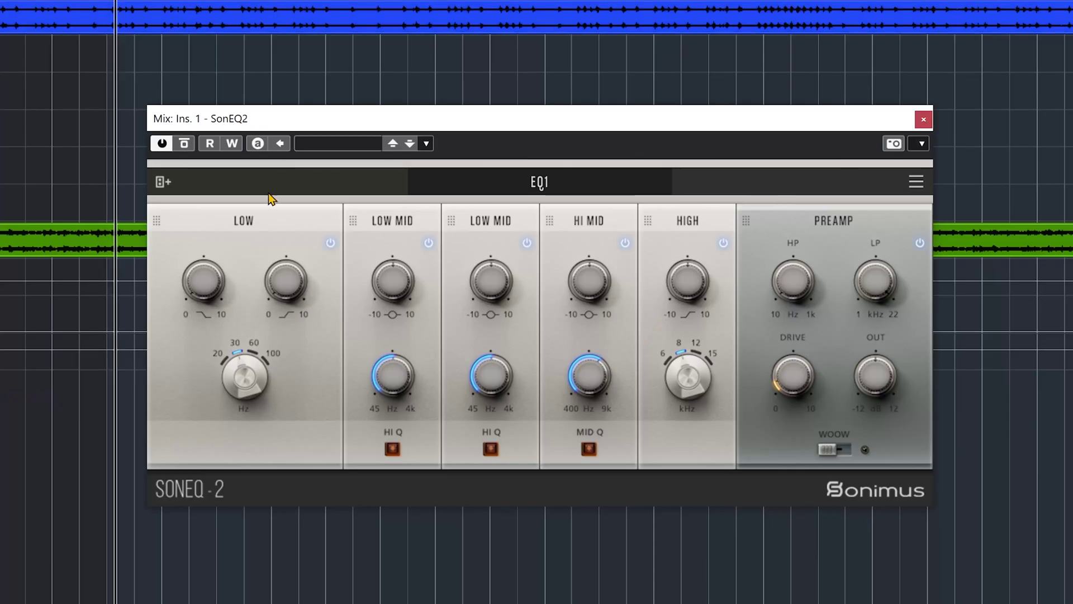
- Set the Low band's frequency to 60 Hz and dial in a moderate low boost and low cut
left_click_drag(217, 252, 226, 217)
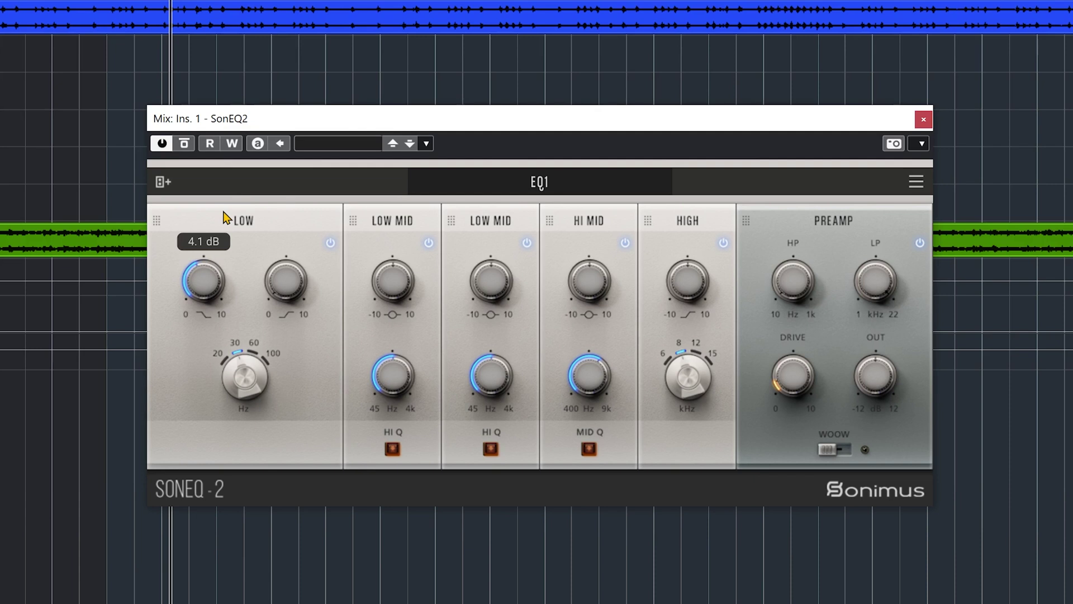
left_click_drag(210, 256, 212, 267)
left_click_drag(253, 390, 266, 340)
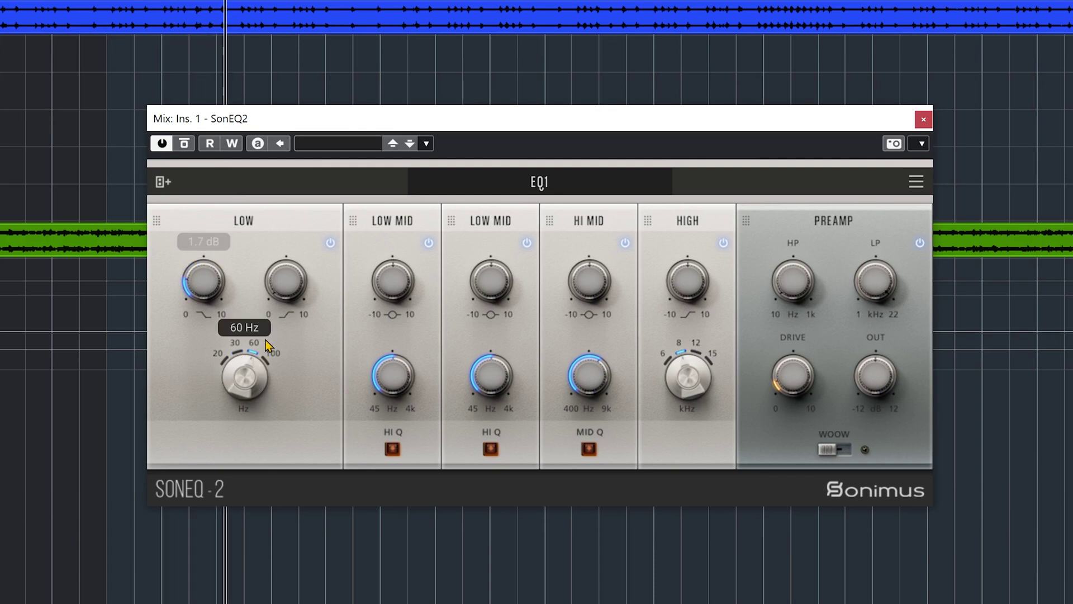
left_click_drag(291, 272, 319, 143)
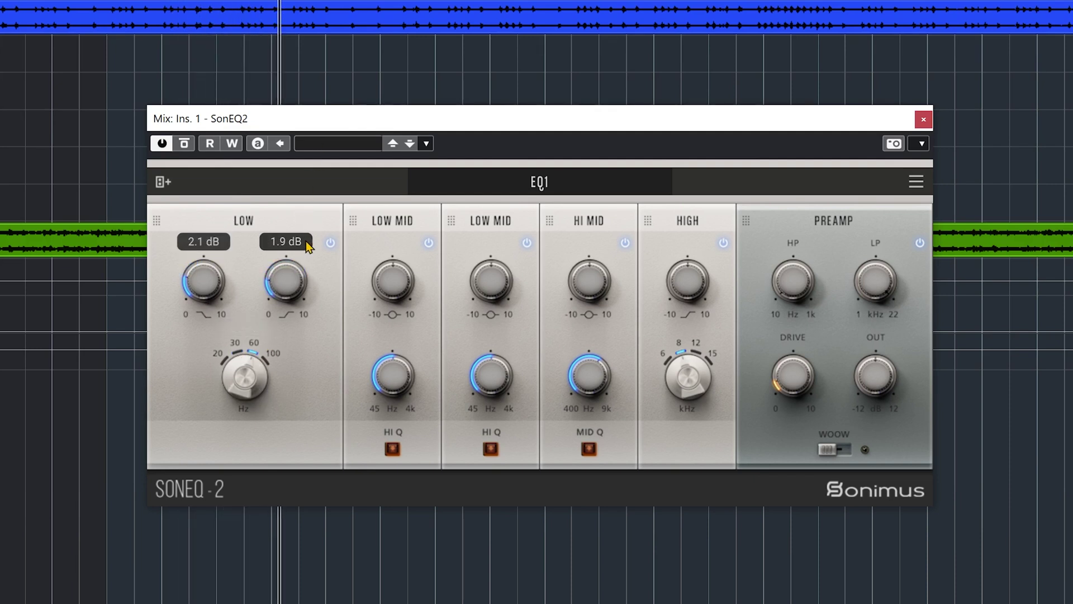
left_click_drag(306, 241, 297, 253)
left_click_drag(197, 302, 192, 288)
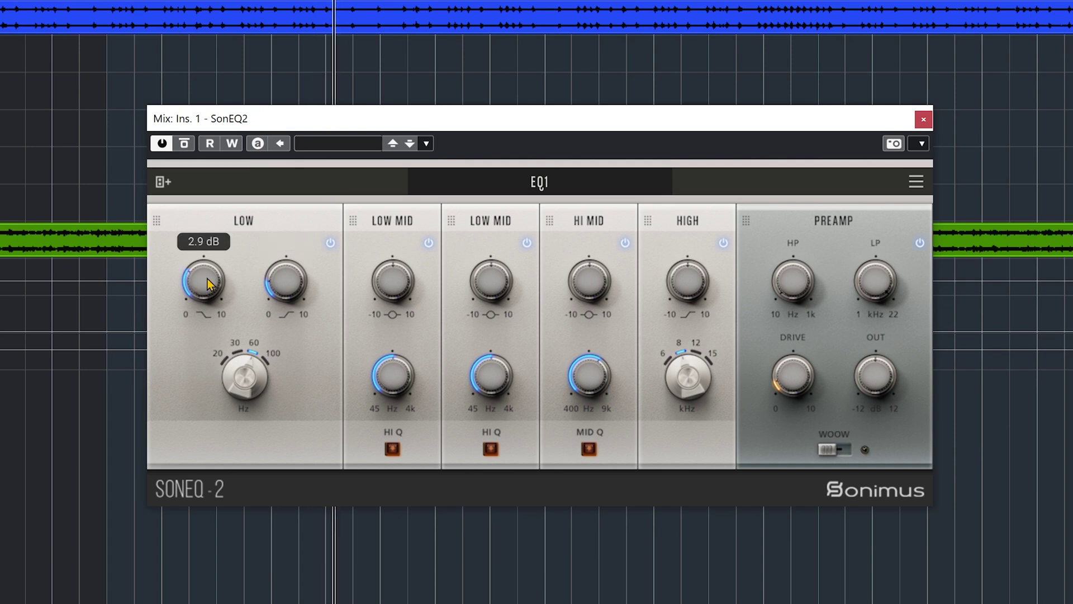
scroll(208, 290, "down", 8)
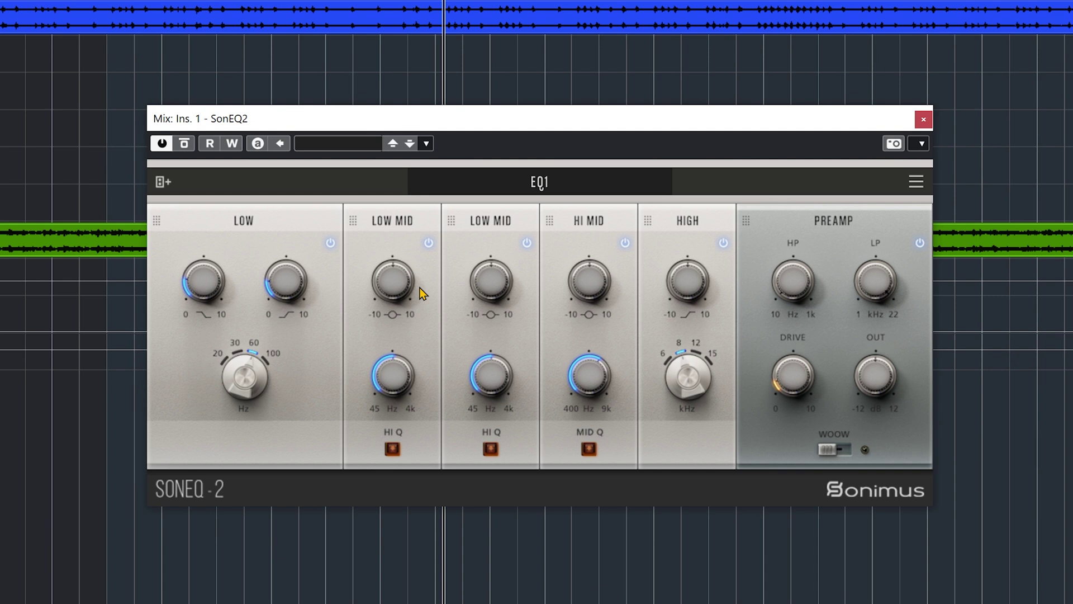
- Set the first Low Mid to about 283 Hz with HI Q on and a gain of about -1.4 dB
scroll(405, 263, "up", 13)
scroll(401, 245, "down", 20)
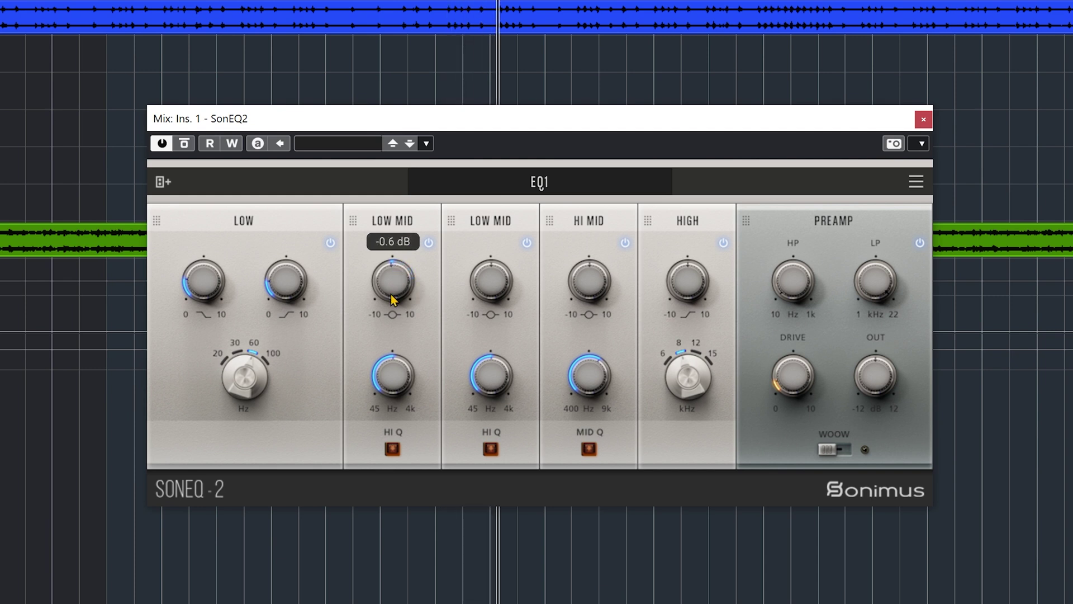
mouse_move(380, 380)
scroll(386, 380, "down", 15)
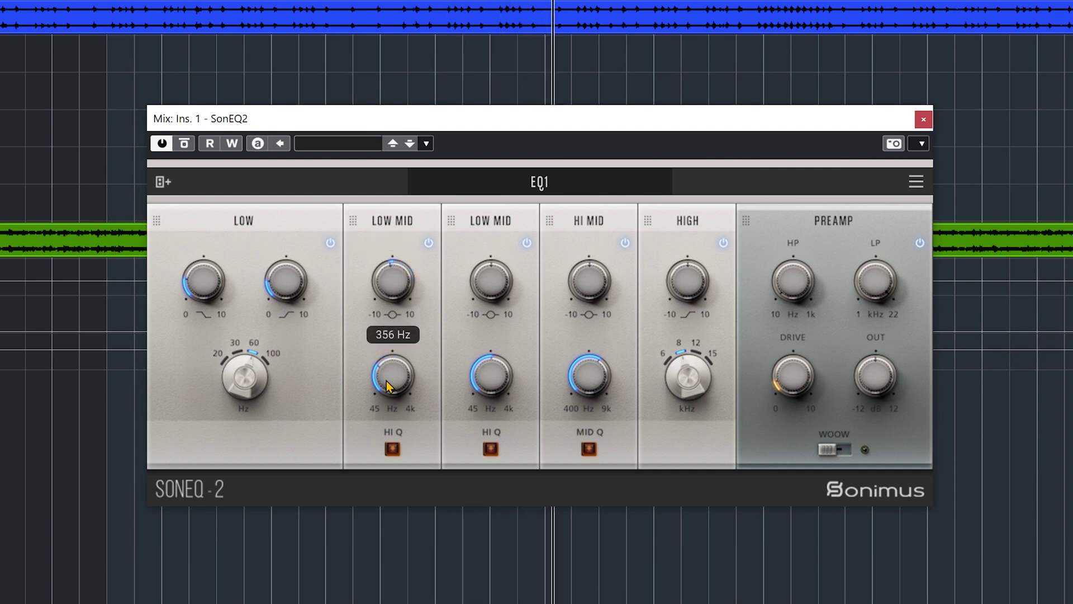
scroll(402, 277, "down", 20)
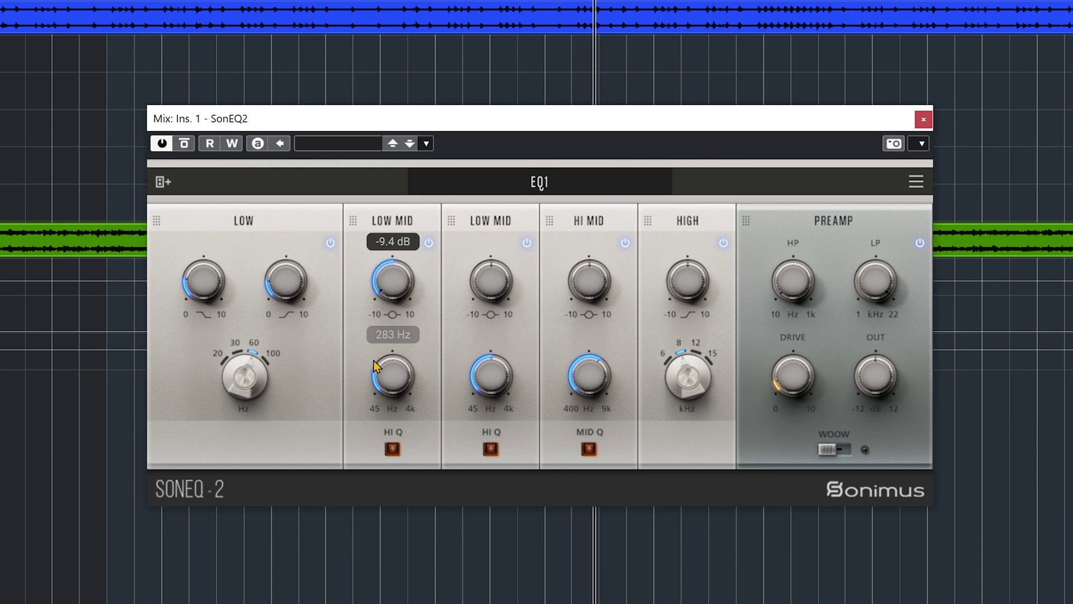
left_click(393, 449)
scroll(402, 241, "up", 20)
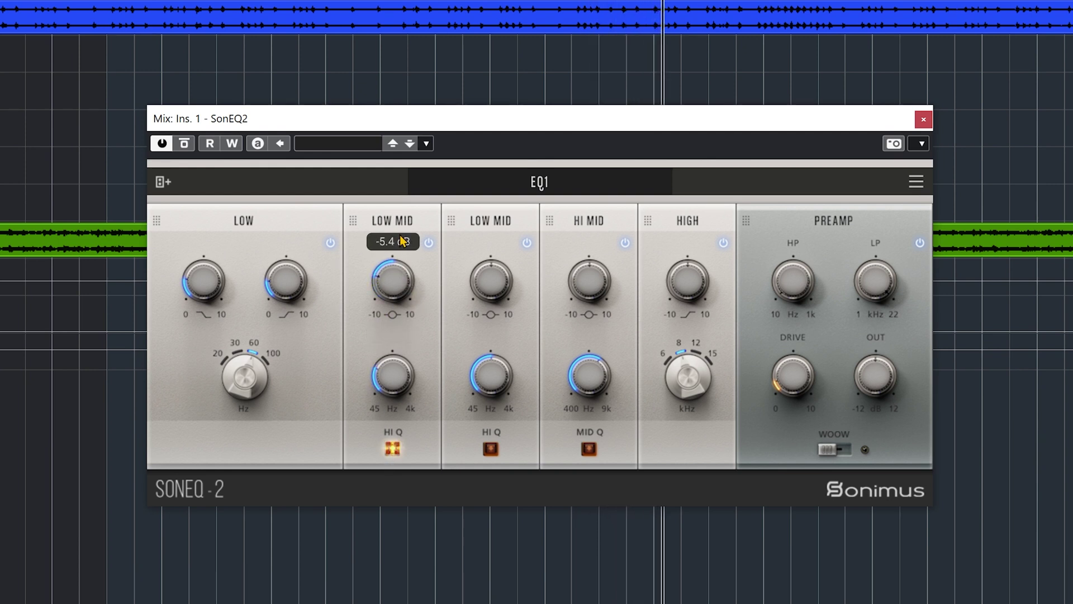
scroll(393, 295, "up", 3)
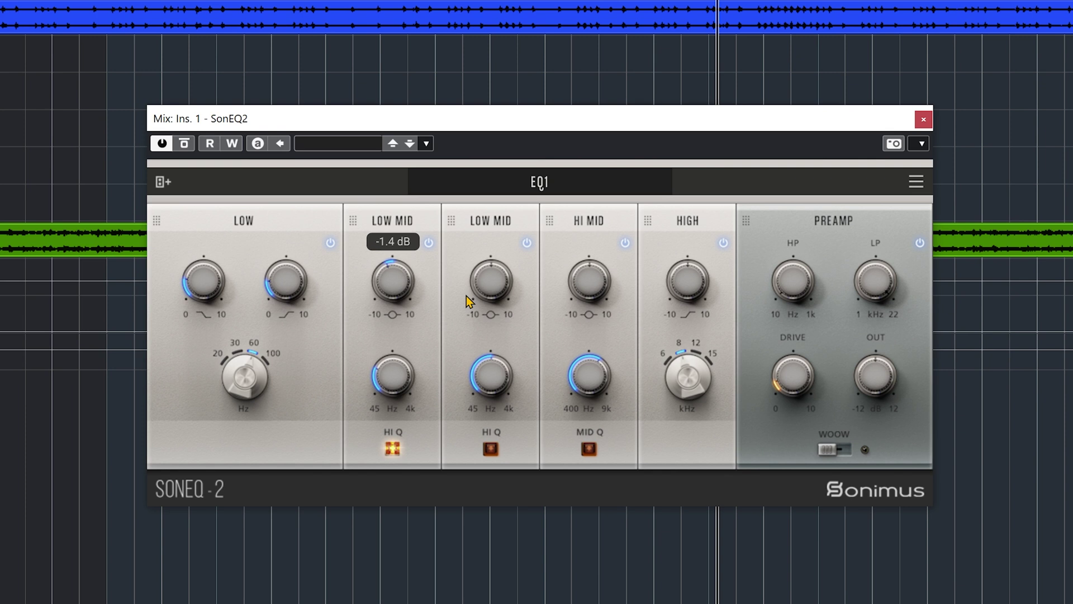
- Lower the second Low Mid's frequency and compare HI Q on and off at a strong boost and a -10.0 dB cut
scroll(480, 391, "down", 3)
mouse_move(481, 391)
left_mouse_down()
mouse_move(480, 418)
mouse_move(486, 403)
left_mouse_up()
left_click_drag(485, 296, 503, 201)
left_click(491, 449)
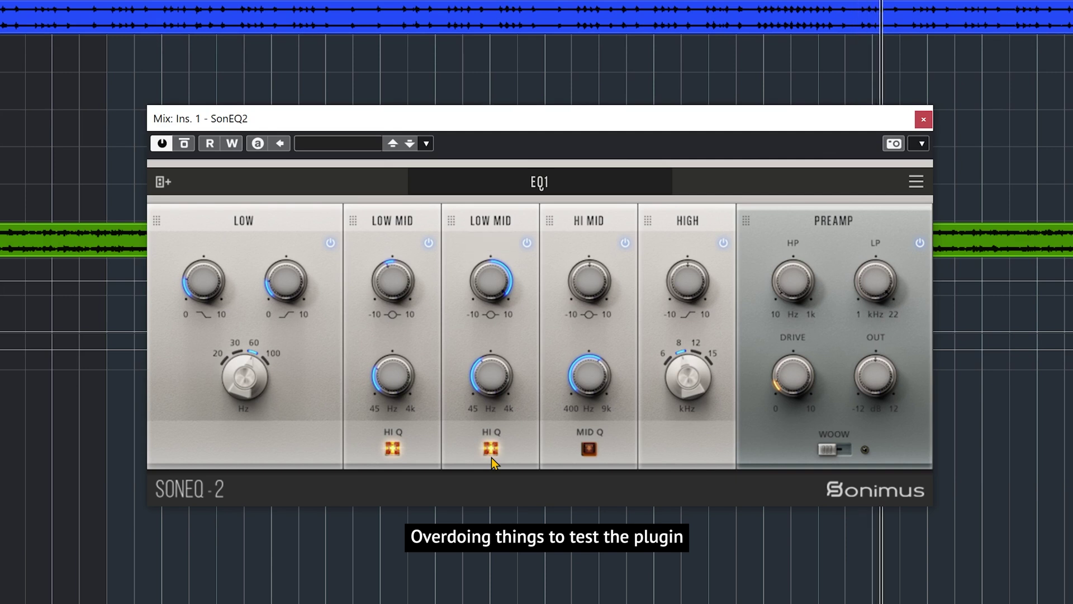
left_click(492, 449)
left_click(491, 449)
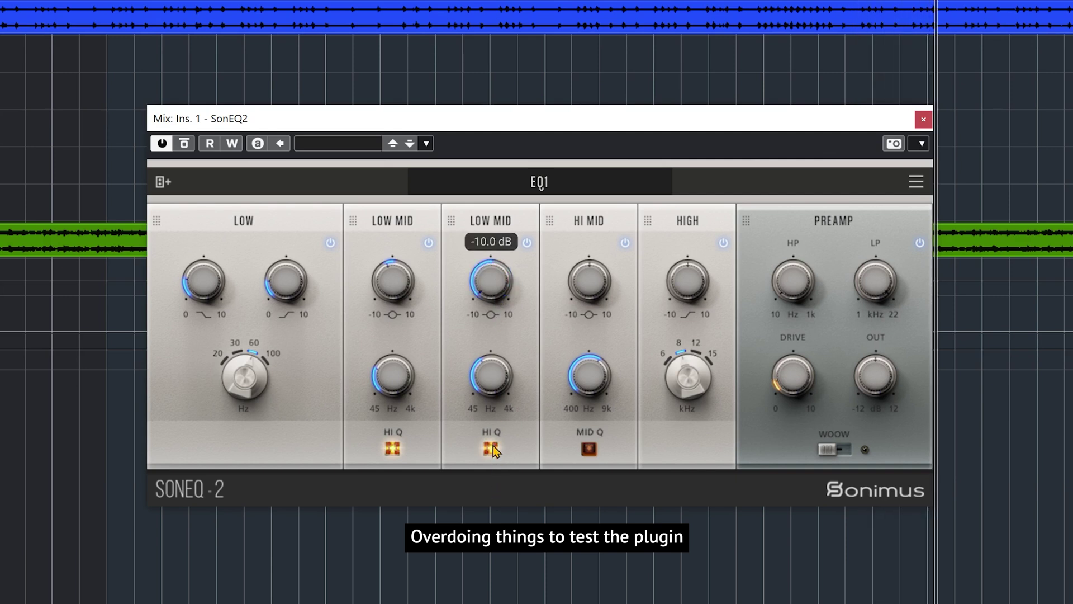
left_click(491, 449)
- Reduce the second Low Mid's gain to a slight cut with HI Q on
left_click_drag(492, 290, 491, 216)
left_click(493, 448)
scroll(486, 280, "up", 3)
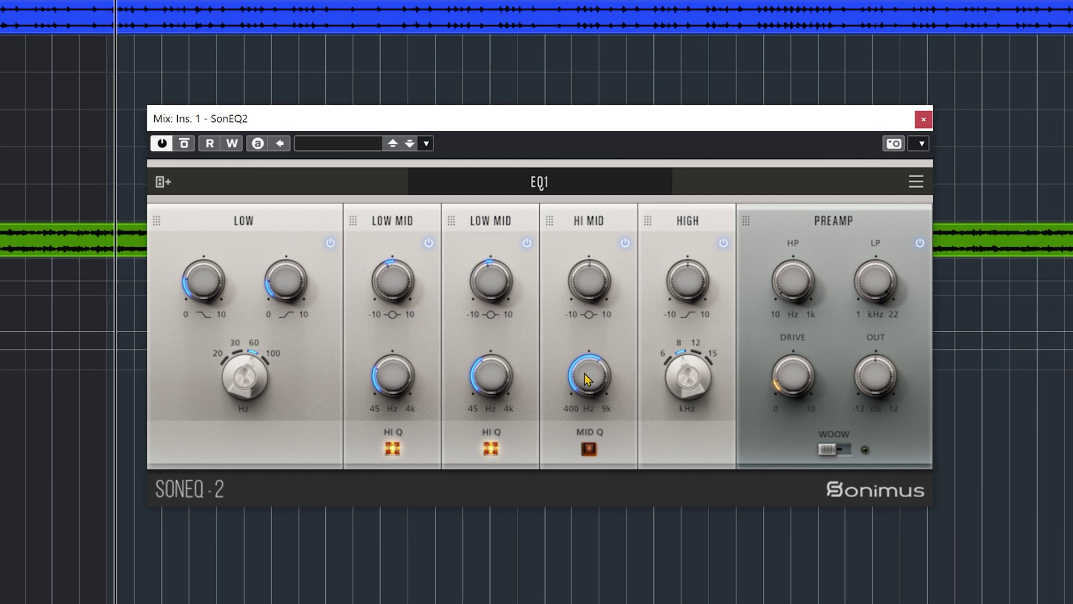
- Set the Hi Mid to about 3787 Hz, boost it by about 7.7 dB and turn on MID Q
scroll(584, 374, "up", 2)
scroll(582, 276, "up", 10)
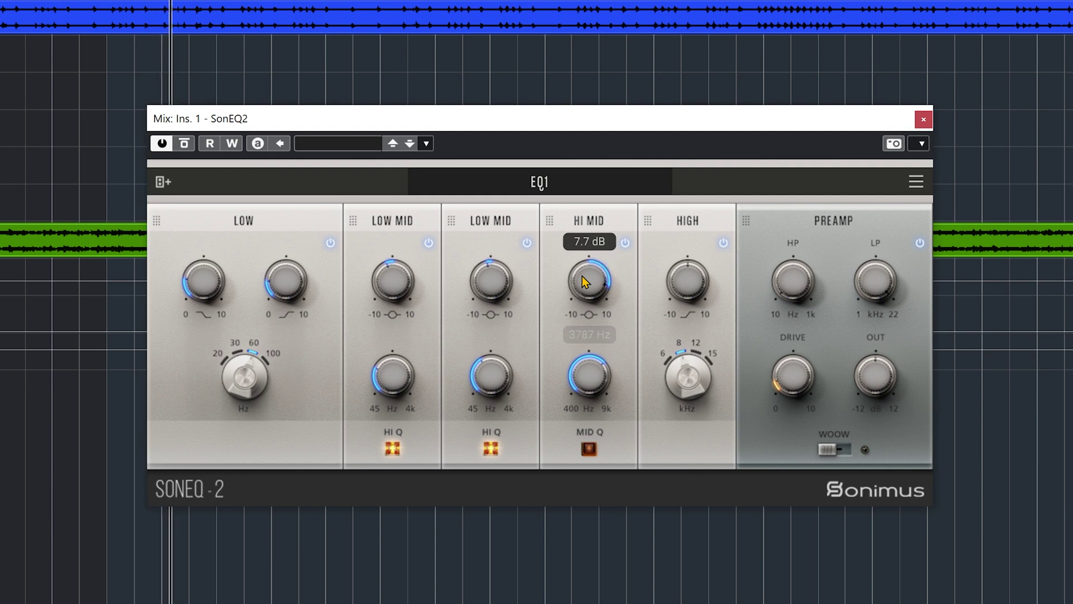
left_click(588, 449)
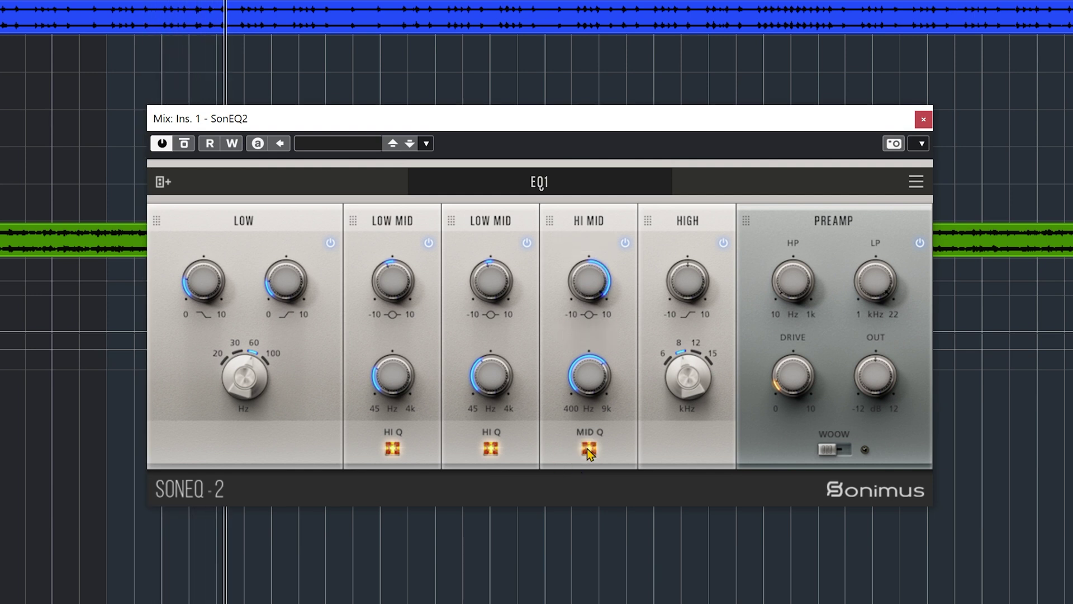
- Reduce the Hi Mid boost to about 1.5 dB with MID Q off
left_click_drag(590, 288, 588, 338)
scroll(581, 296, "down", 2)
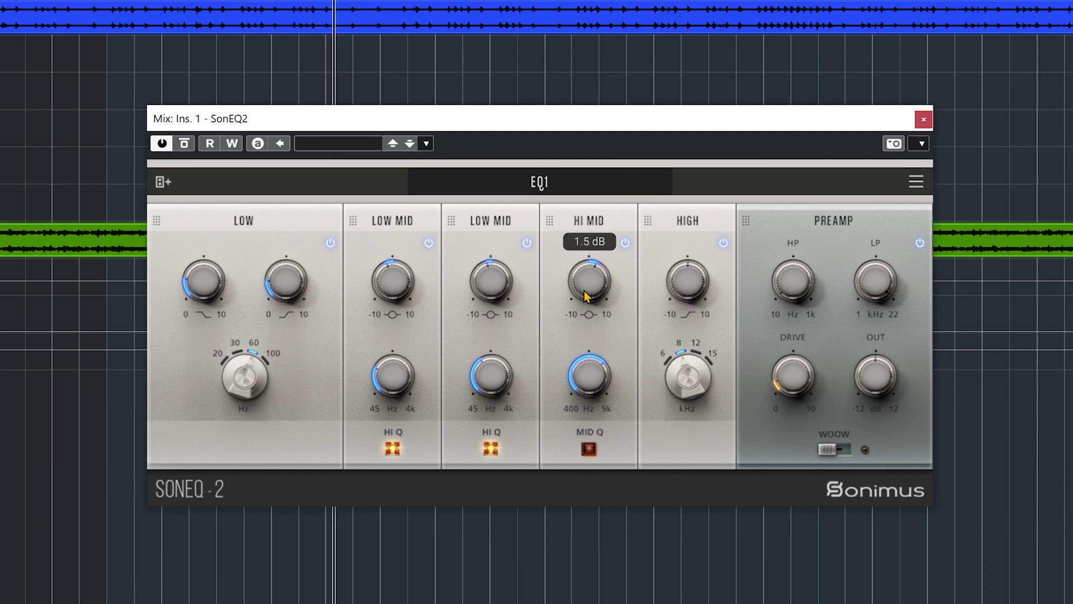
- Audition a strong High shelf boost at 12 kHz and 8 kHz, settling on 8 kHz with a gain of about 1.6 dB
scroll(688, 288, "up", 3)
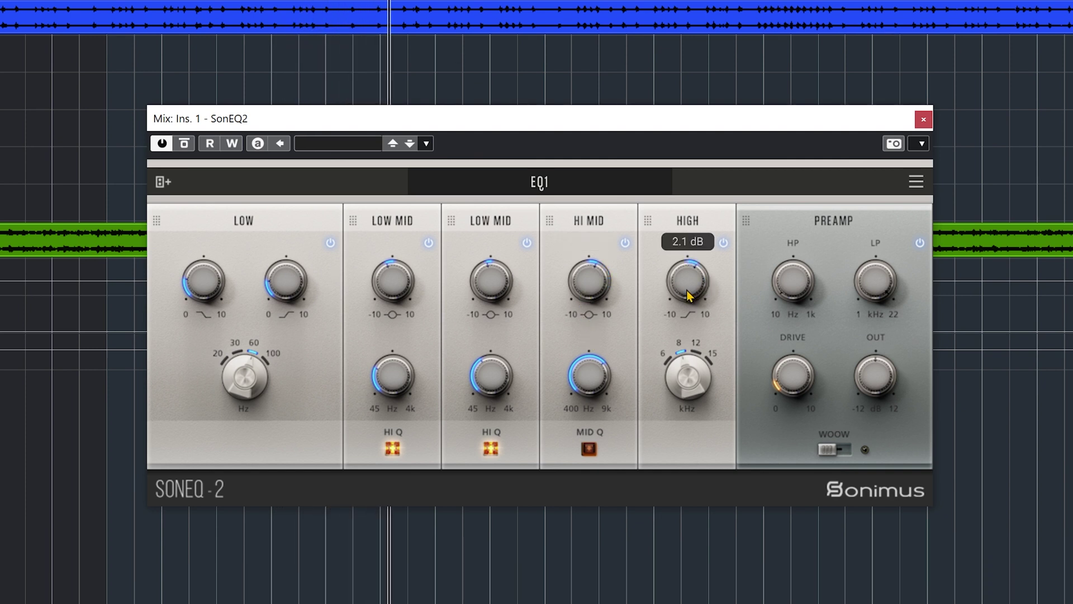
left_click_drag(687, 290, 694, 204)
left_click_drag(672, 411, 709, 311)
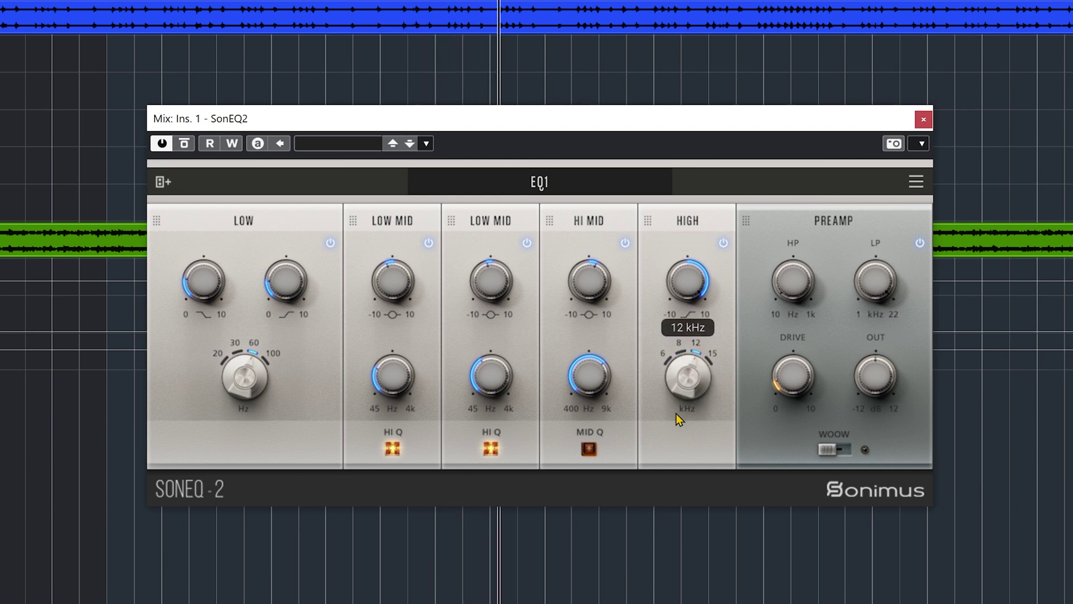
left_click_drag(676, 414, 665, 472)
scroll(685, 281, "down", 5)
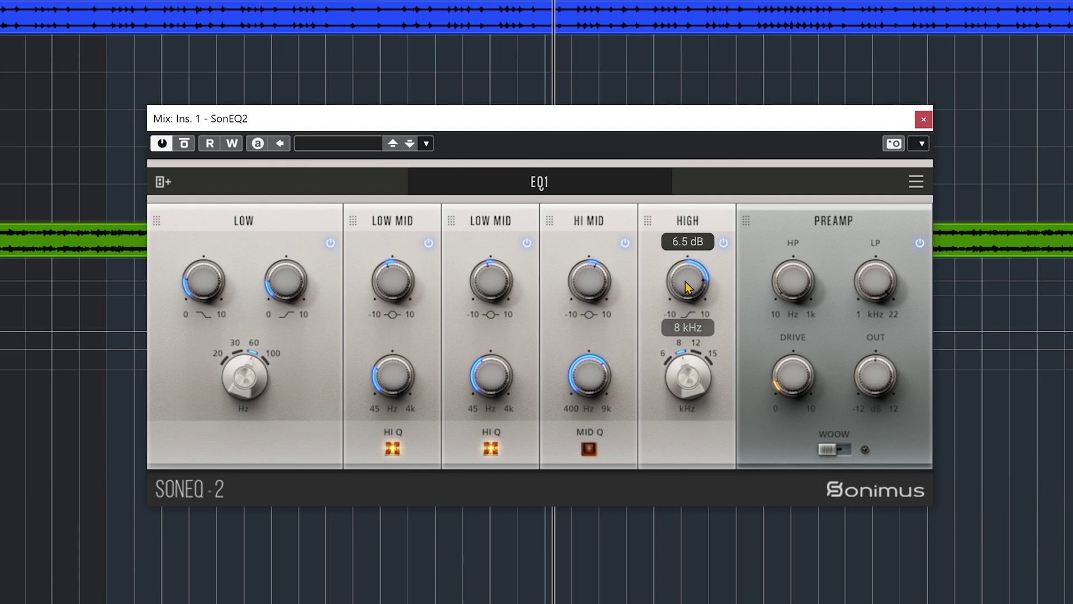
scroll(685, 281, "down", 10)
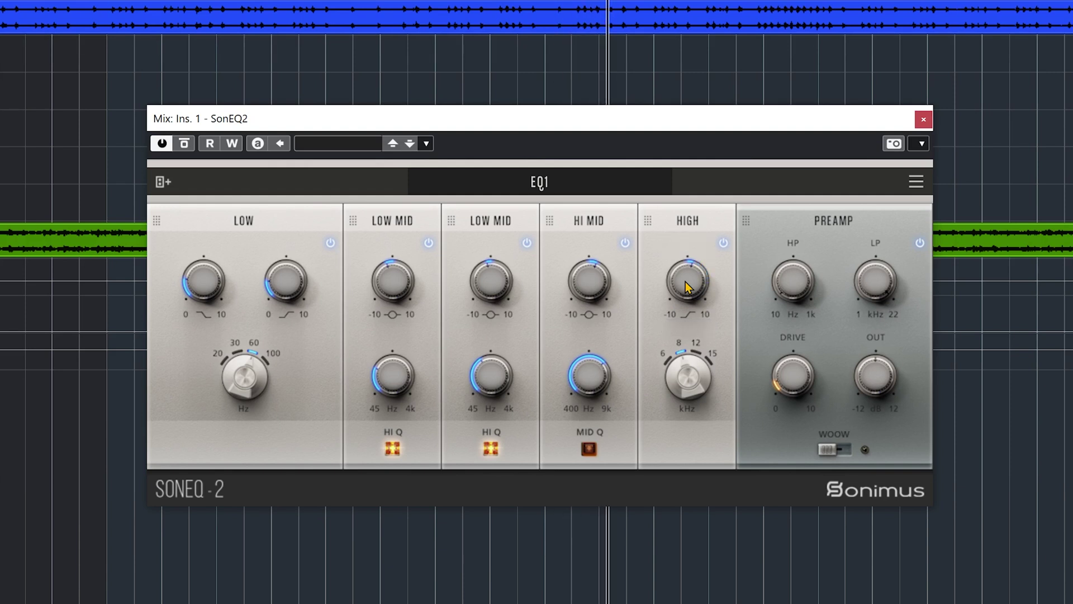
scroll(685, 282, "up", 3)
- Compare the preamp Drive at 10.0 dB and Off, settling on about 5.5 dB
left_click_drag(789, 398, 831, 113)
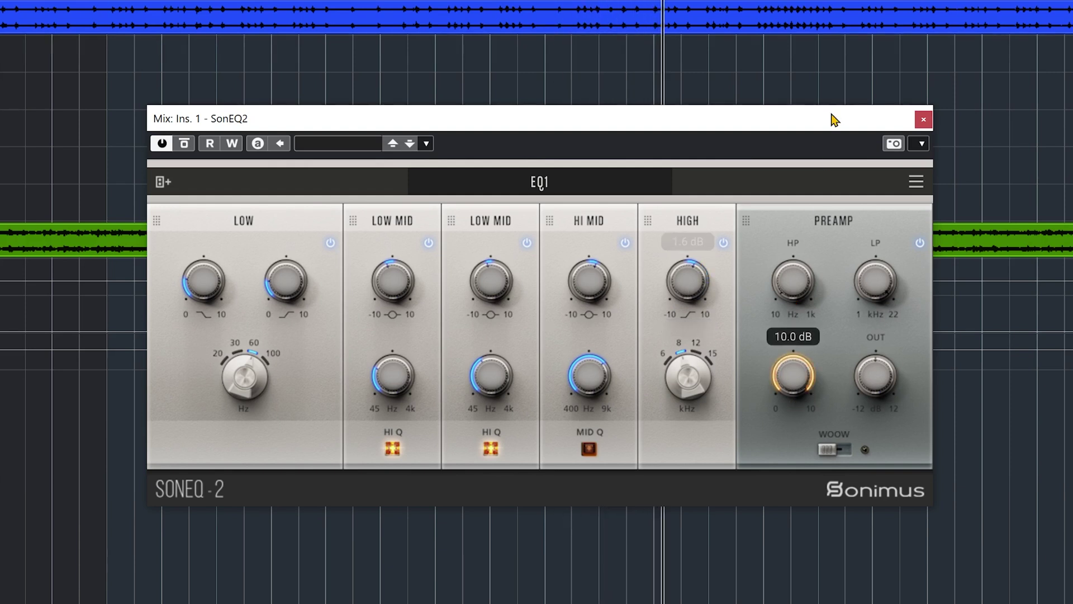
left_click_drag(793, 374, 759, 447)
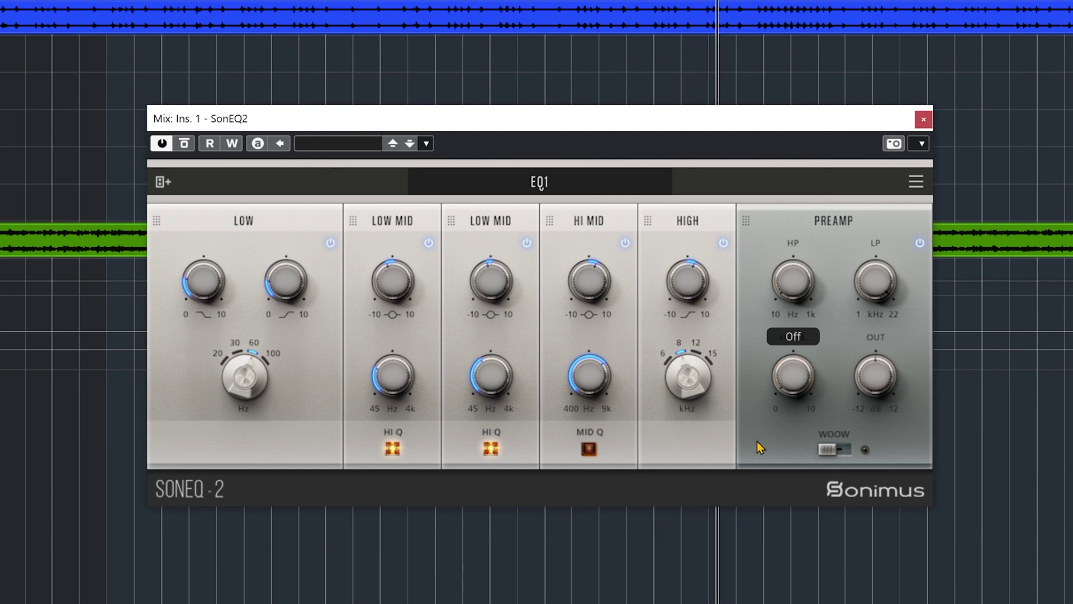
left_click_drag(769, 348, 778, 309)
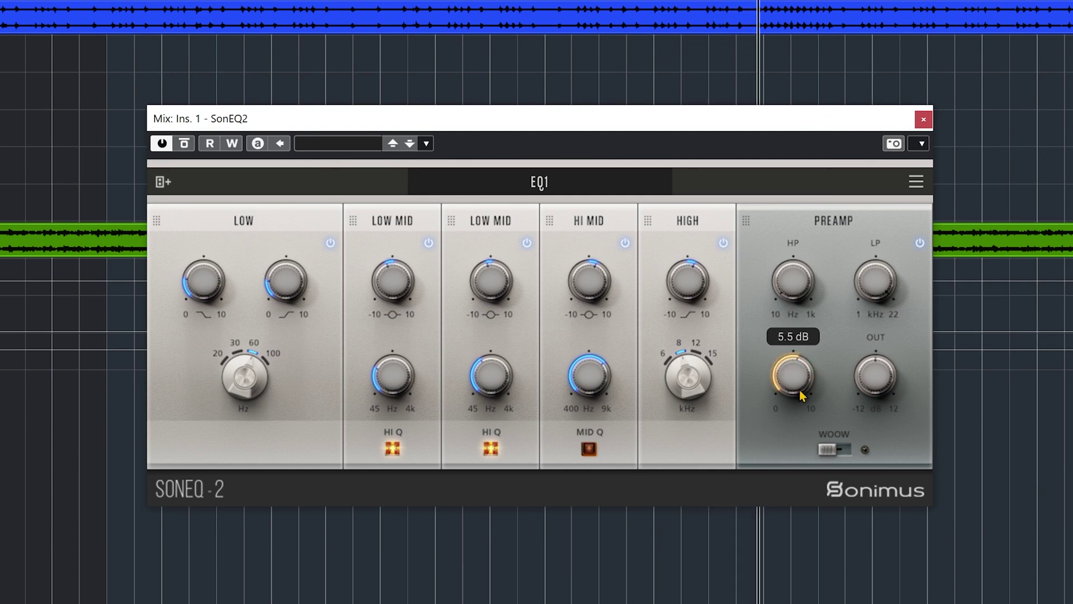
- Turn on WOOW in the preamp and set its HP filter to about 22 Hz
left_click(842, 447)
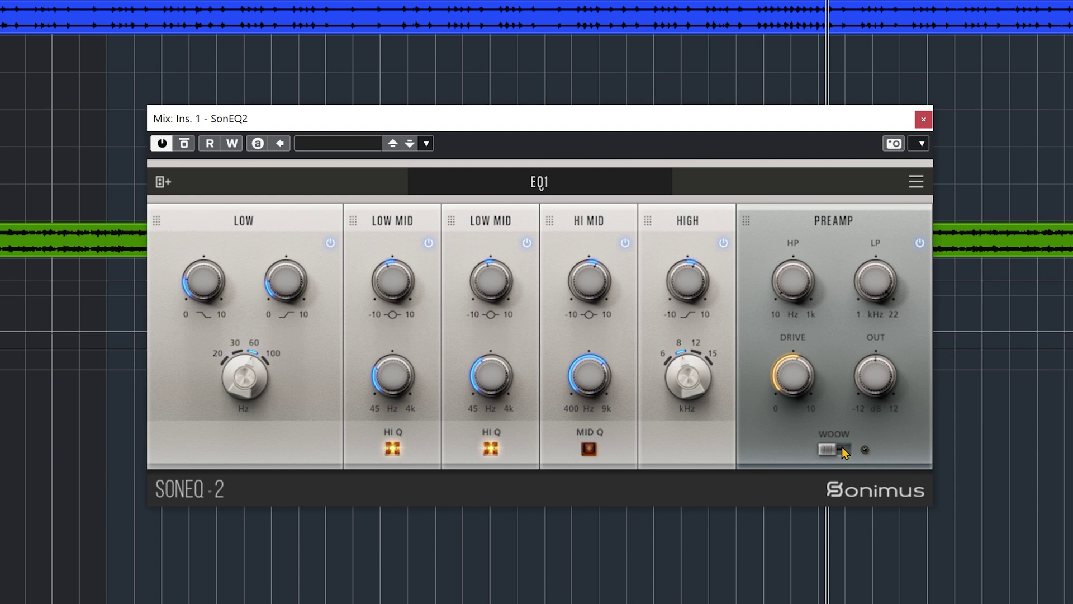
left_click(842, 448)
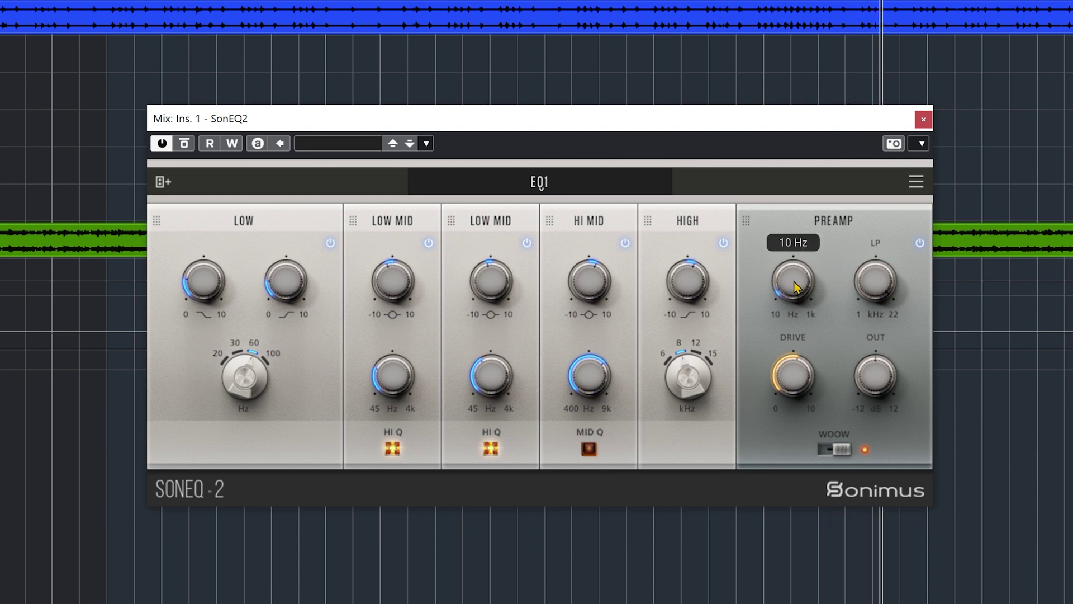
scroll(794, 280, "up", 3)
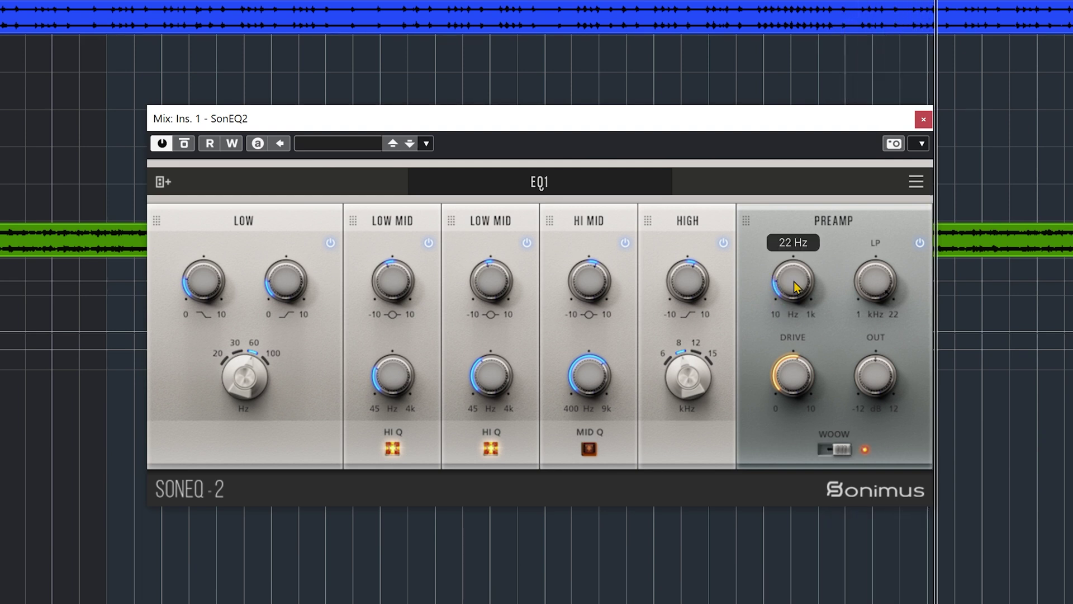
- Compare the mix with the equalizer bypassed and active, raising Hi Mid to about 2.2 dB and High to about 2.3 dB in between
left_click(183, 143)
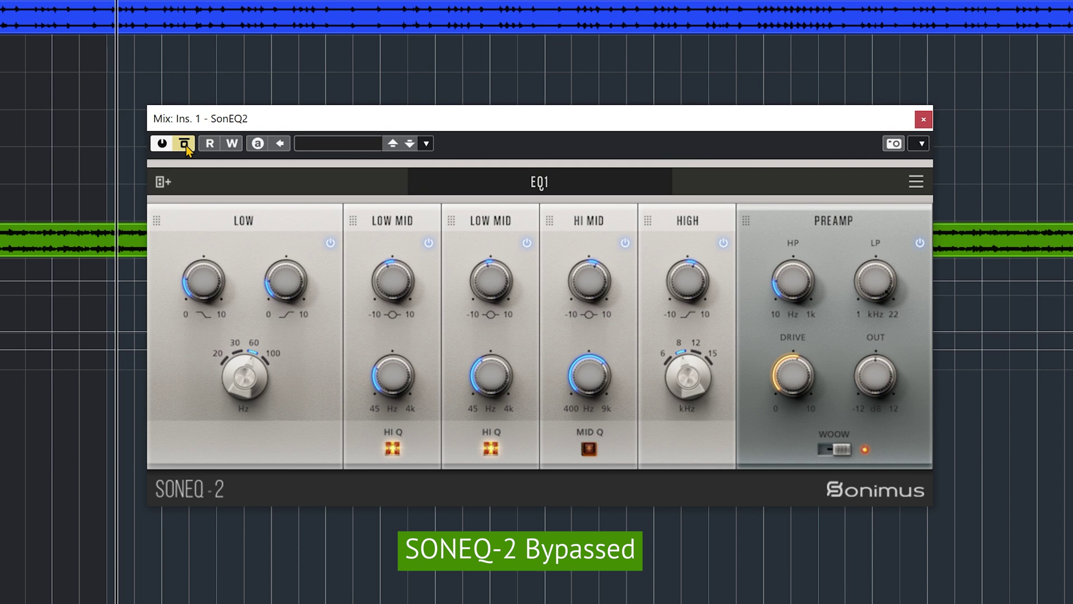
left_click(185, 144)
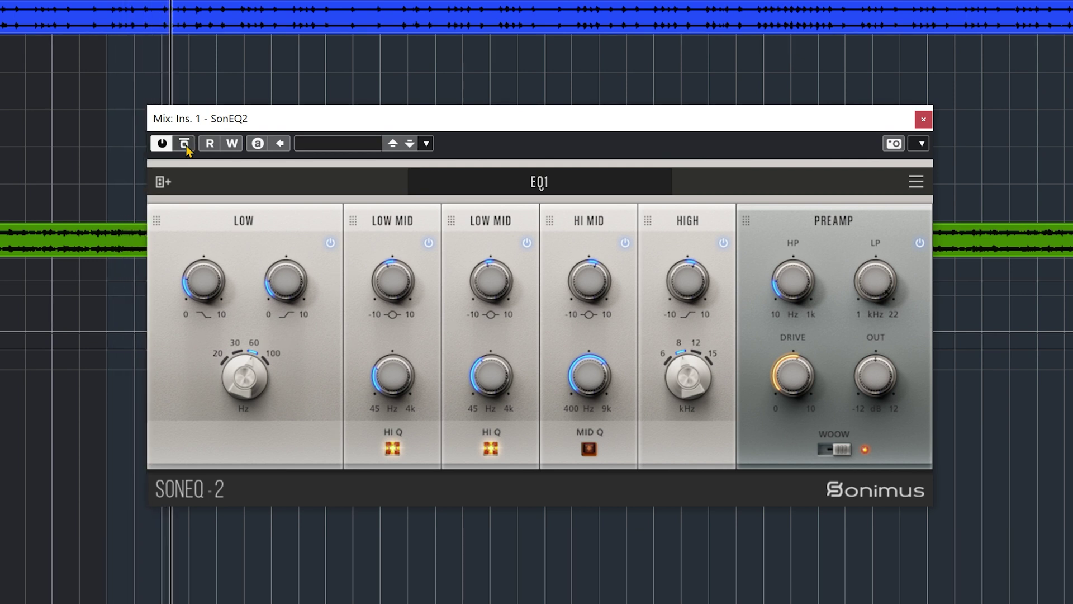
left_click(184, 144)
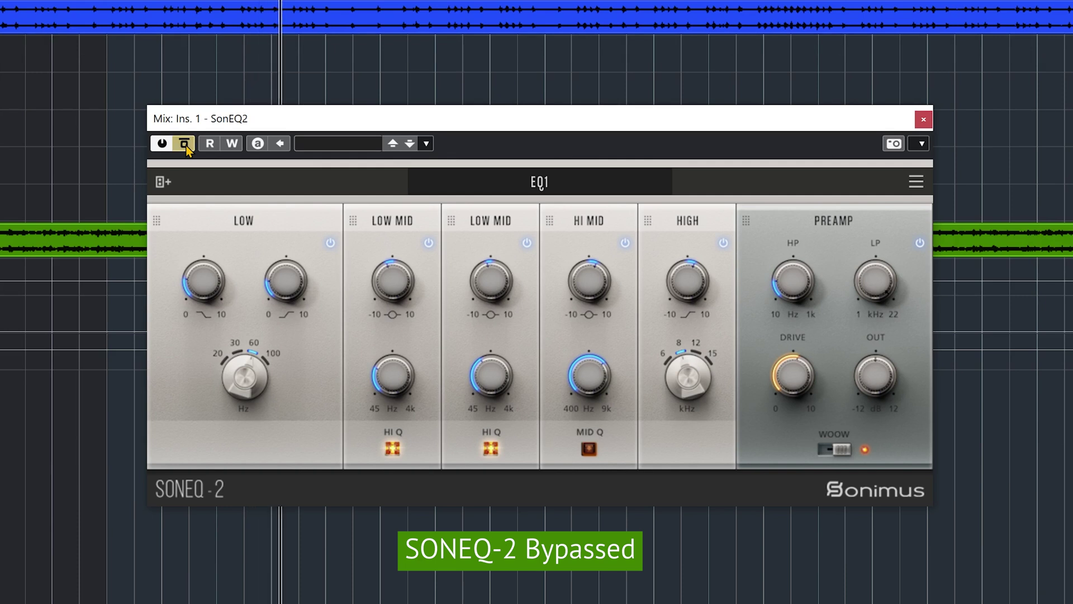
left_click(185, 145)
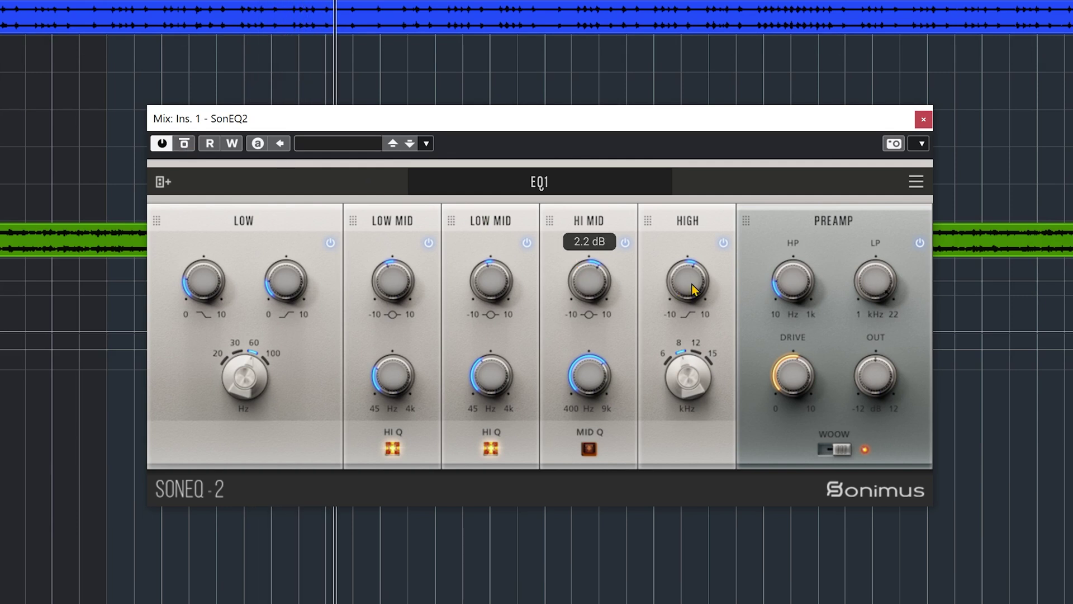
left_click(188, 147)
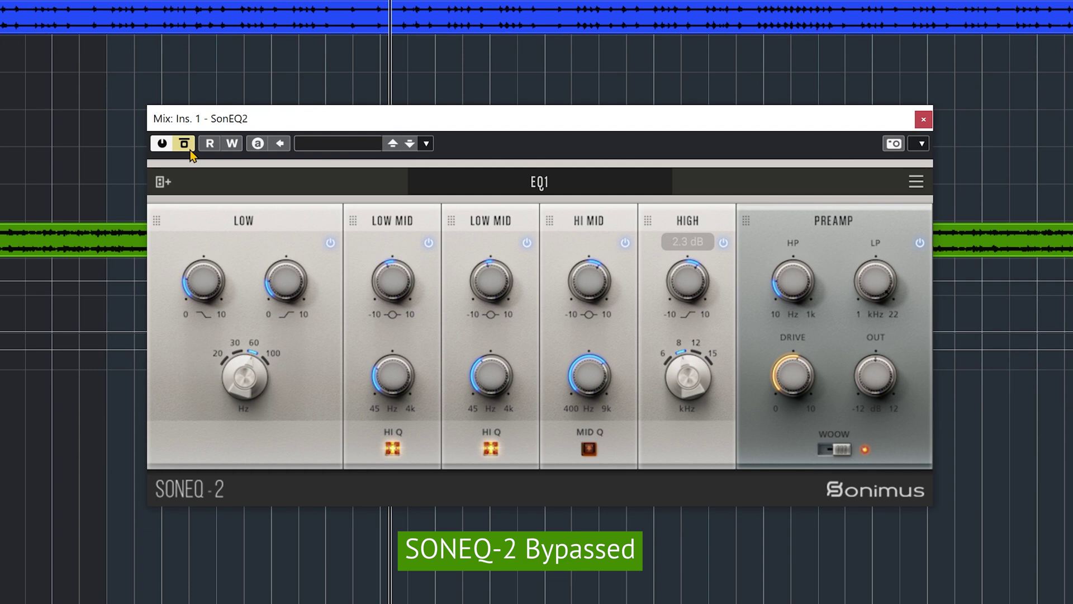
left_click(186, 145)
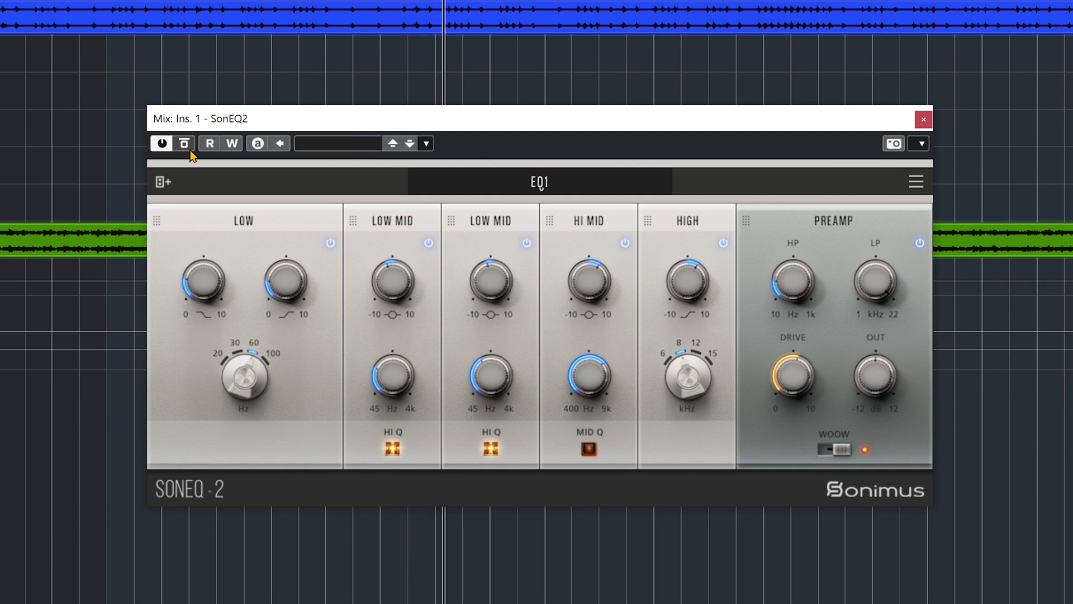